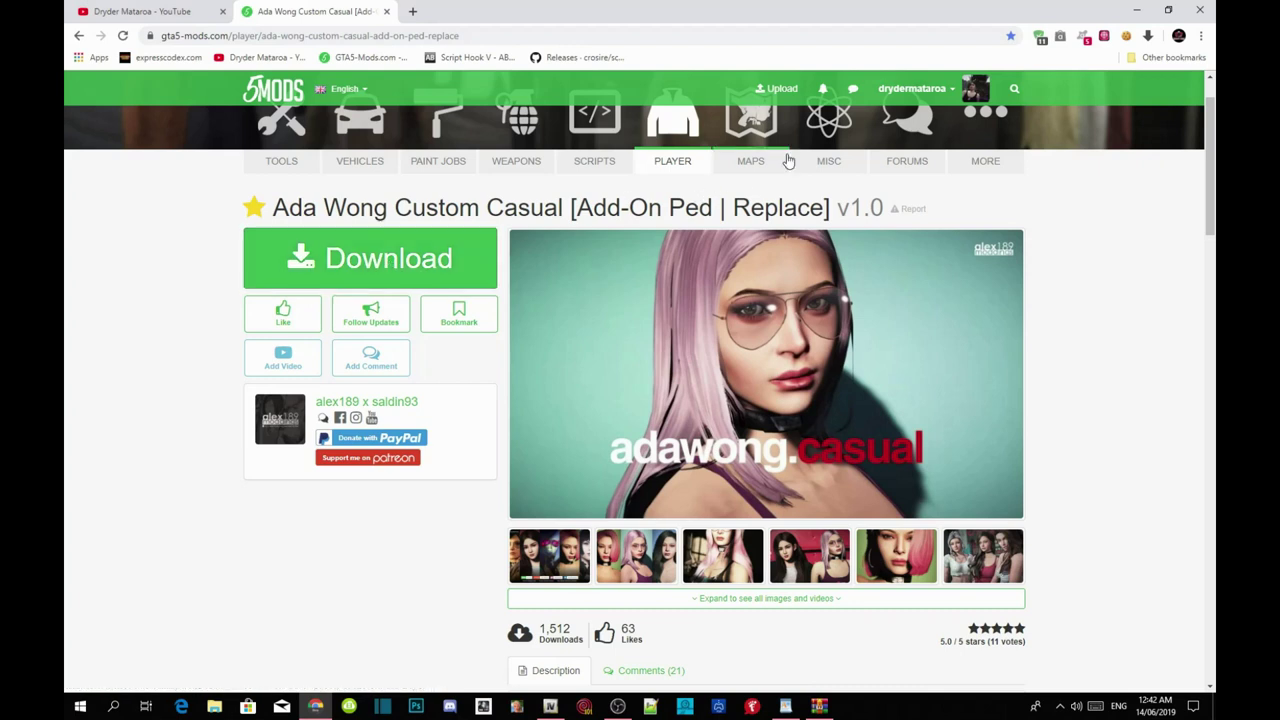
# - Minimize the Chrome window with the Ada Wong Custom Casual mod page to show the desktop
pyautogui.click(1137, 9)
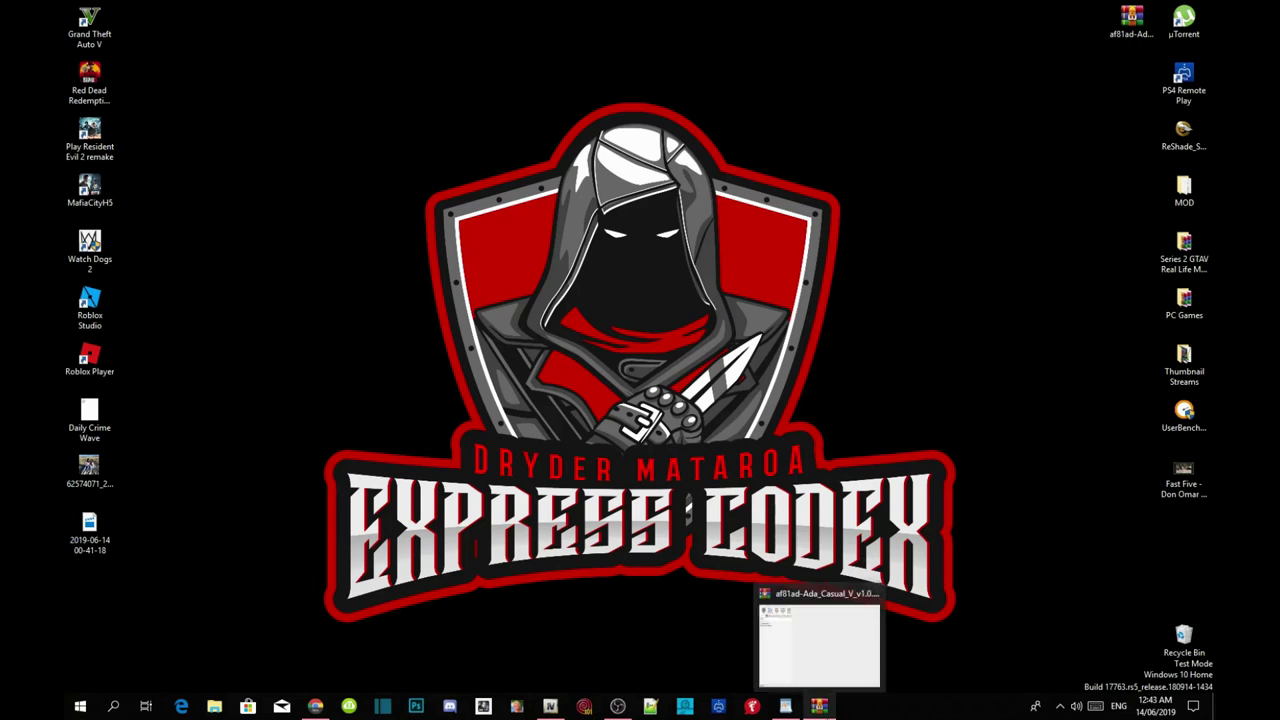
# - In the Ada Casual archive's SET A folder, select AdaCasualA .ydd, .yft, .ymt and .ytd
pyautogui.click(819, 706)
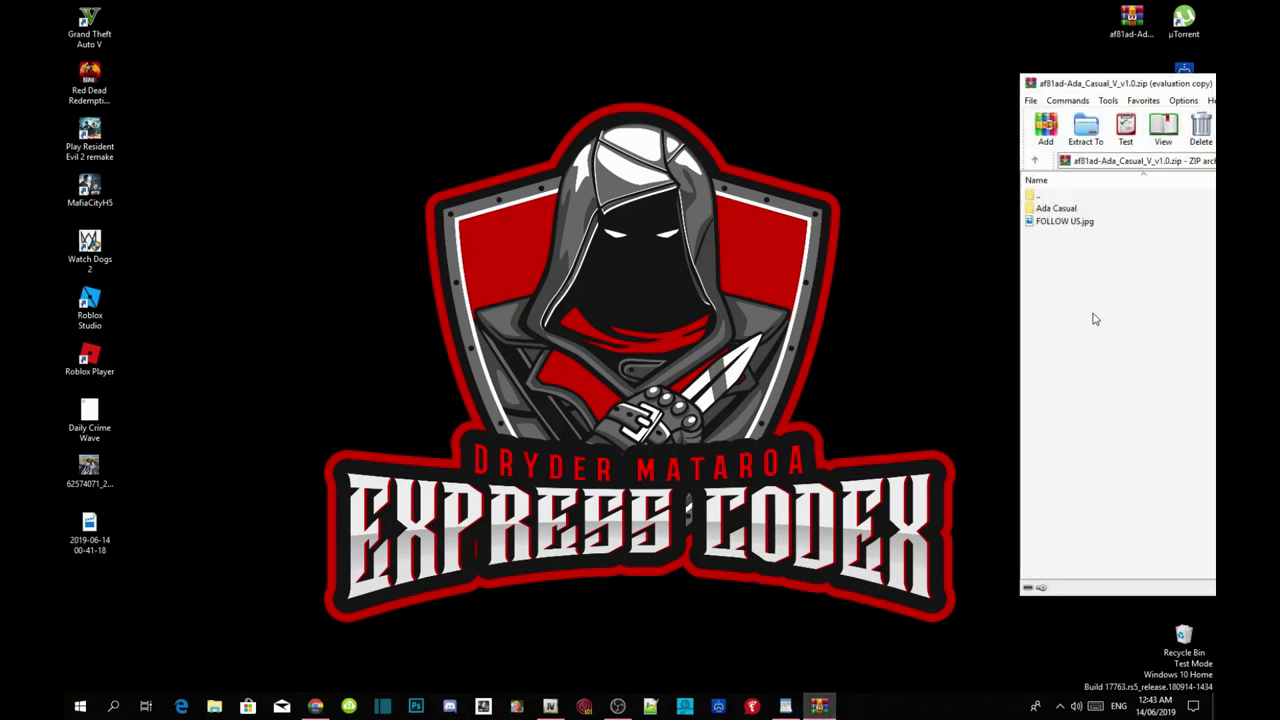
pyautogui.doubleClick(1066, 210)
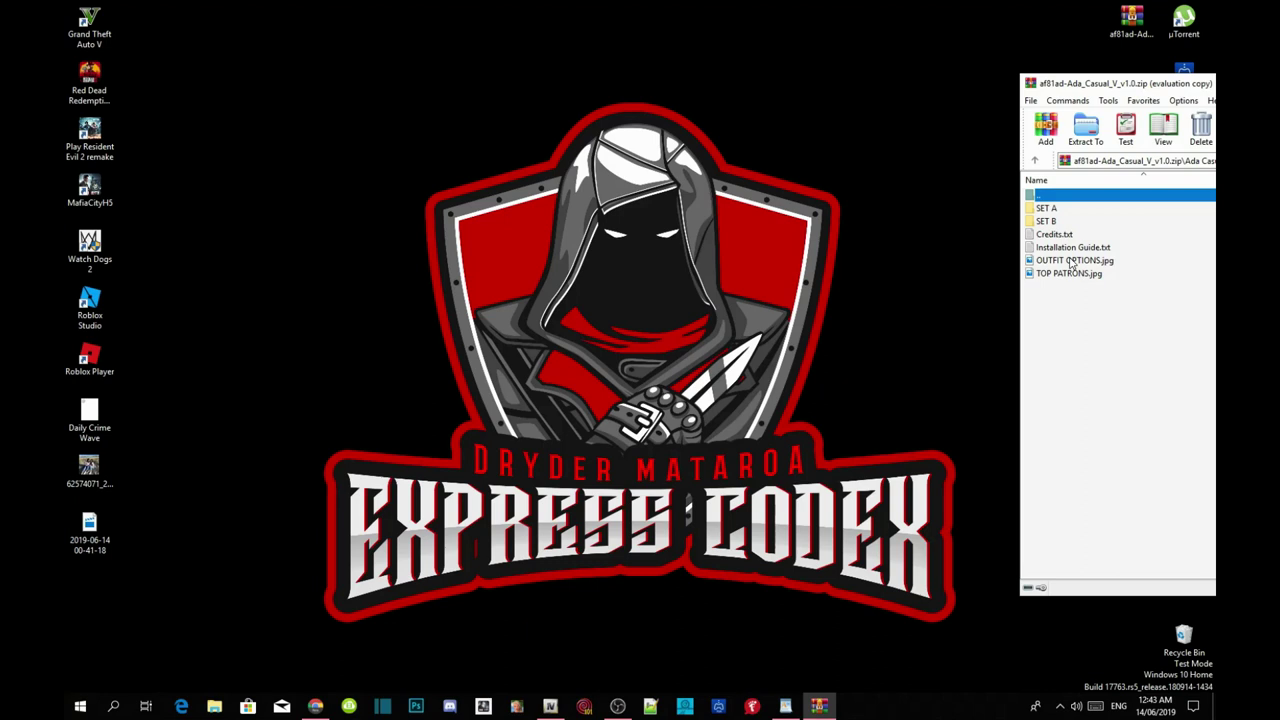
pyautogui.doubleClick(1050, 208)
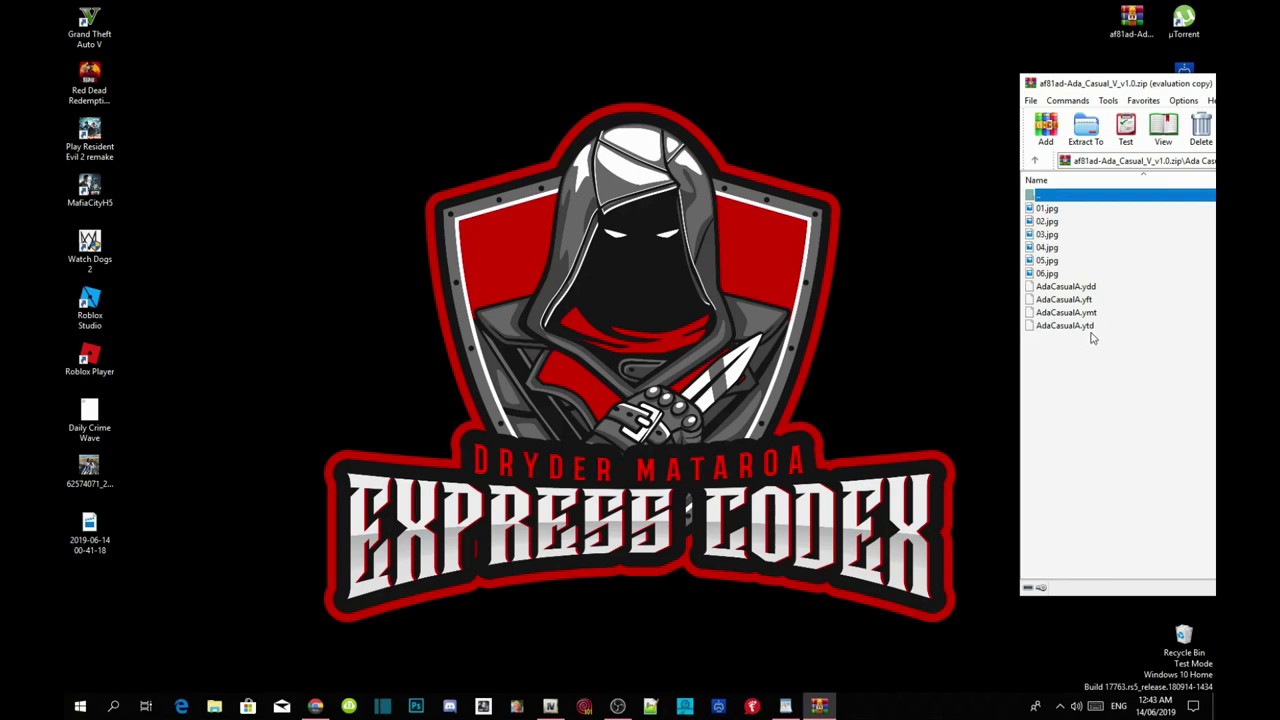
pyautogui.click(1092, 288)
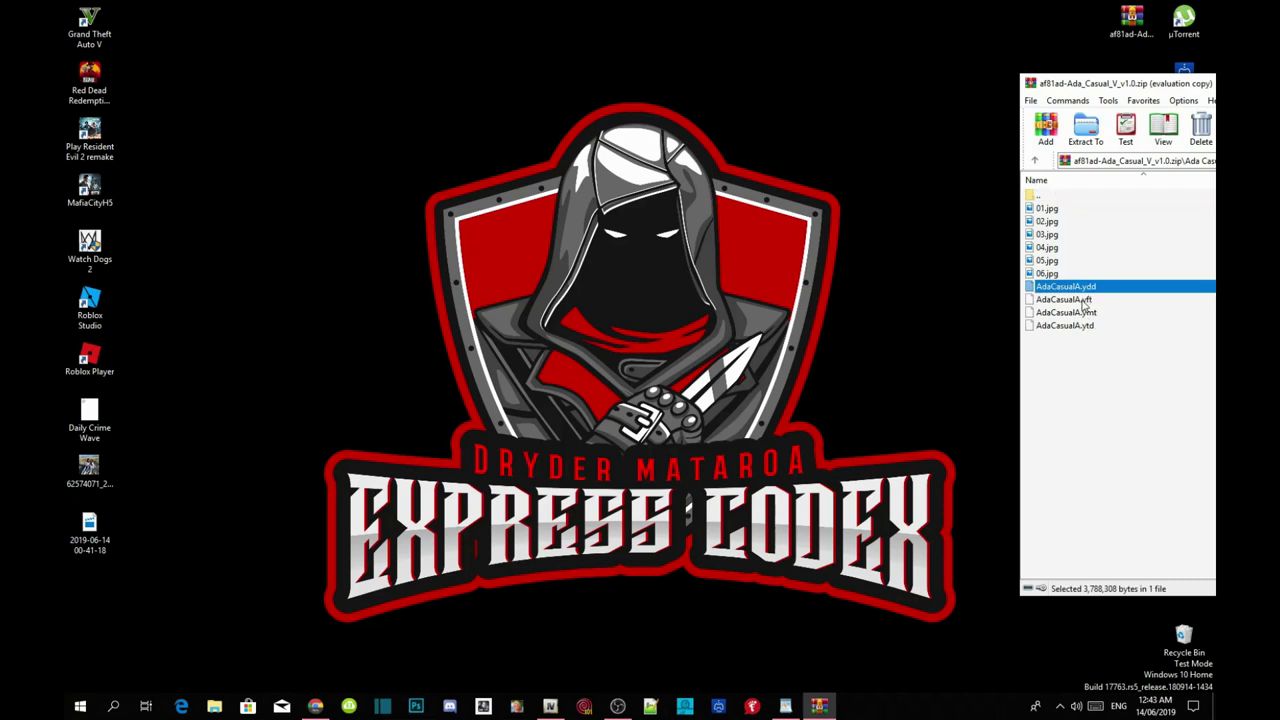
pyautogui.keyDown('ctrl'); pyautogui.click(1083, 300); pyautogui.keyUp('ctrl')
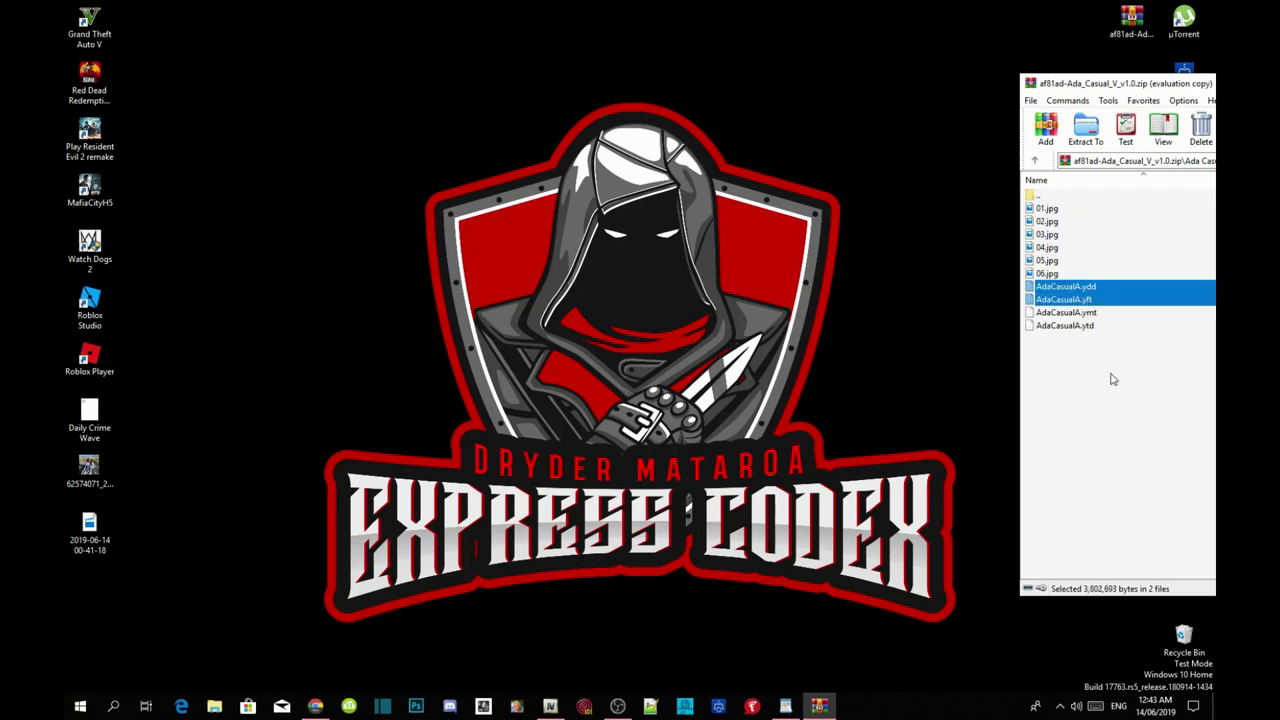
pyautogui.keyDown('ctrl'); pyautogui.click(1094, 313); pyautogui.keyUp('ctrl')
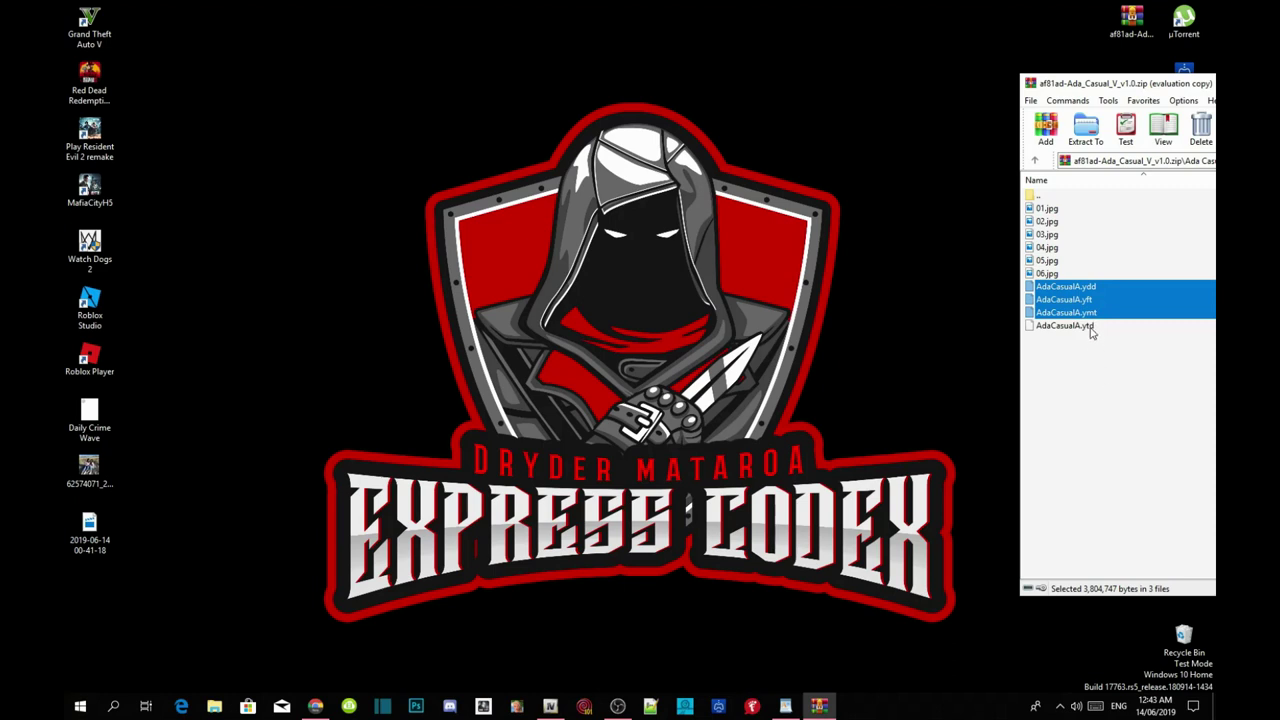
pyautogui.keyDown('ctrl'); pyautogui.click(1092, 327); pyautogui.keyUp('ctrl')
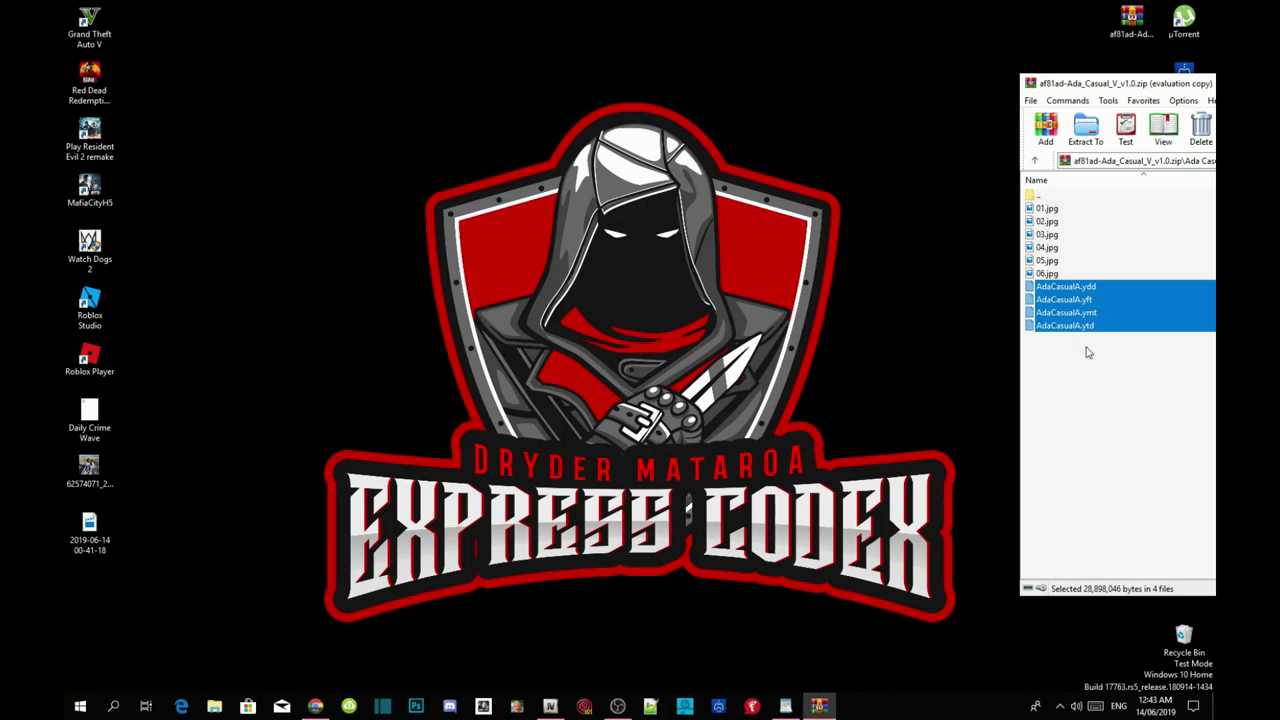
# - Switch OpenIV into Edit mode and confirm the change
pyautogui.click(551, 707)
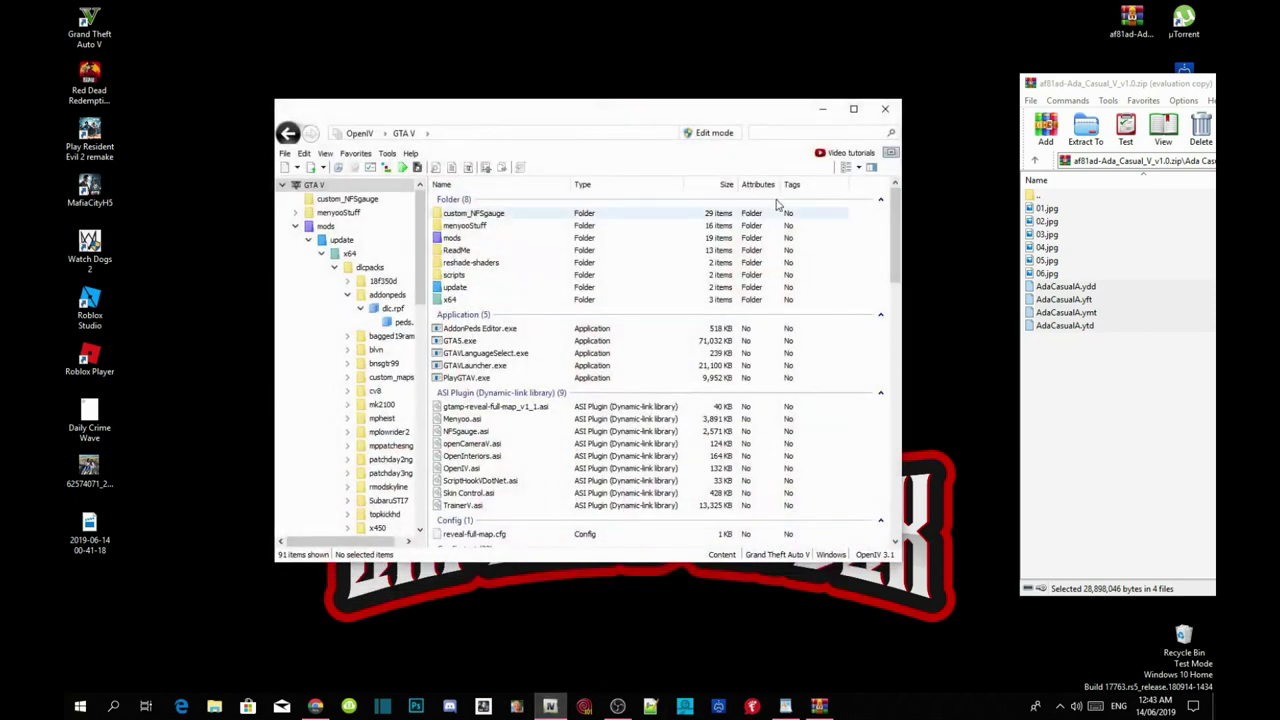
pyautogui.click(715, 134)
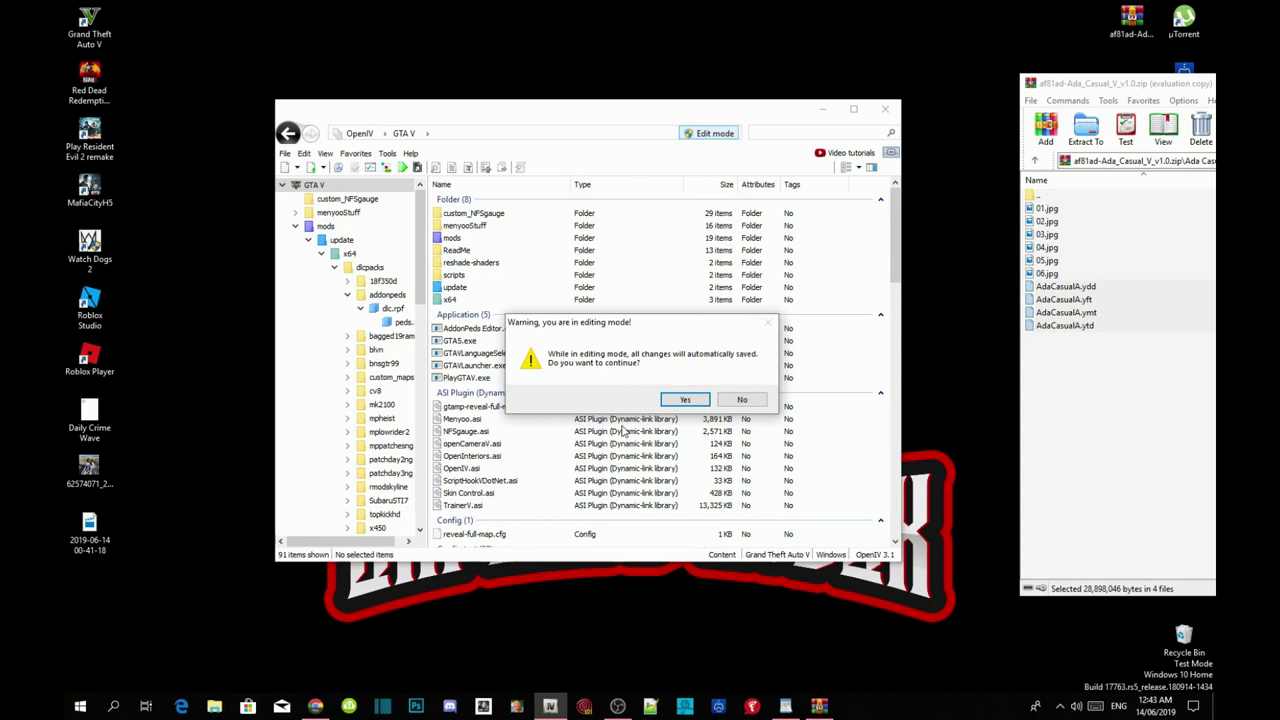
pyautogui.click(685, 402)
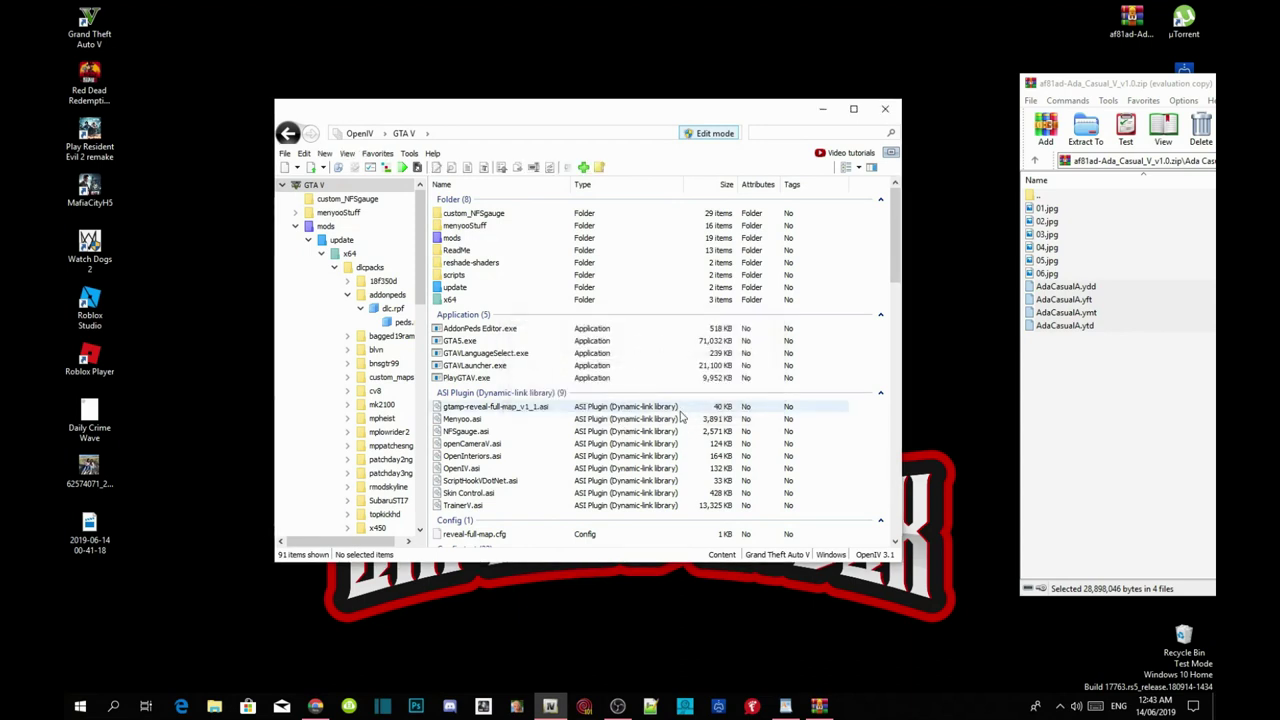
# - Open mods > update > x64 > dlcpacks > addonpeds > dlc.rpf > peds.rpf
pyautogui.doubleClick(450, 238)
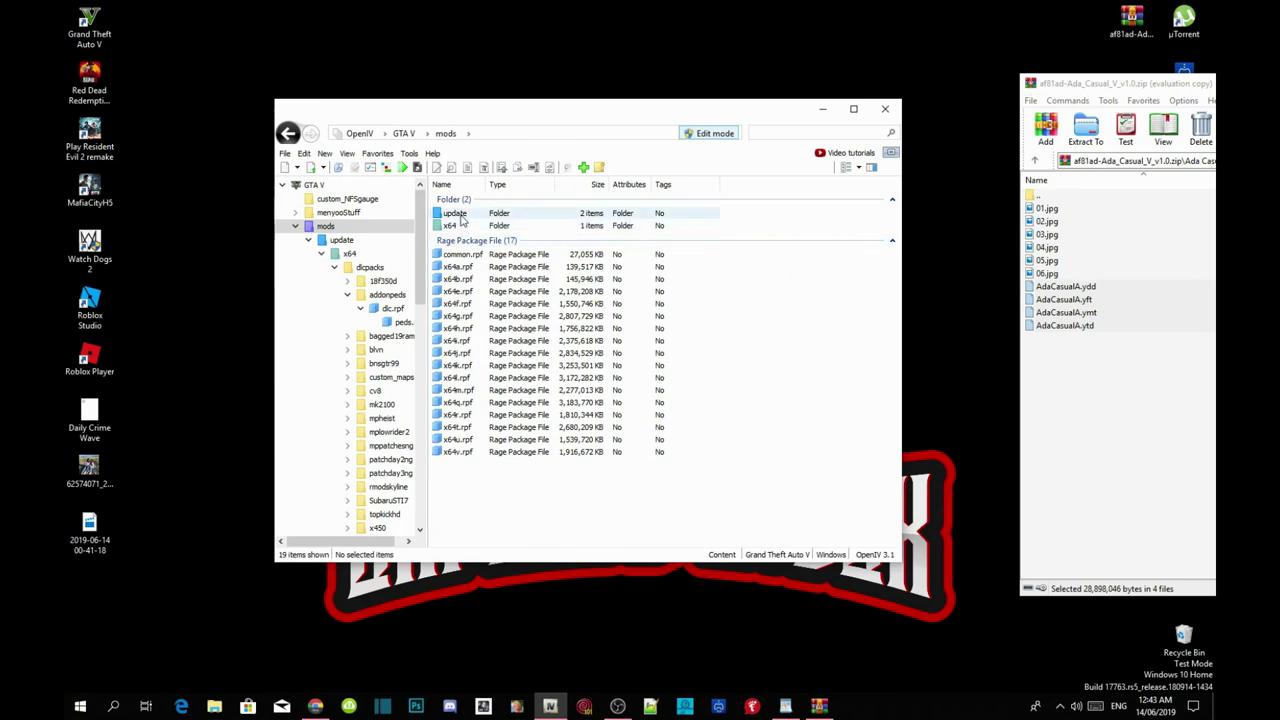
pyautogui.doubleClick(457, 215)
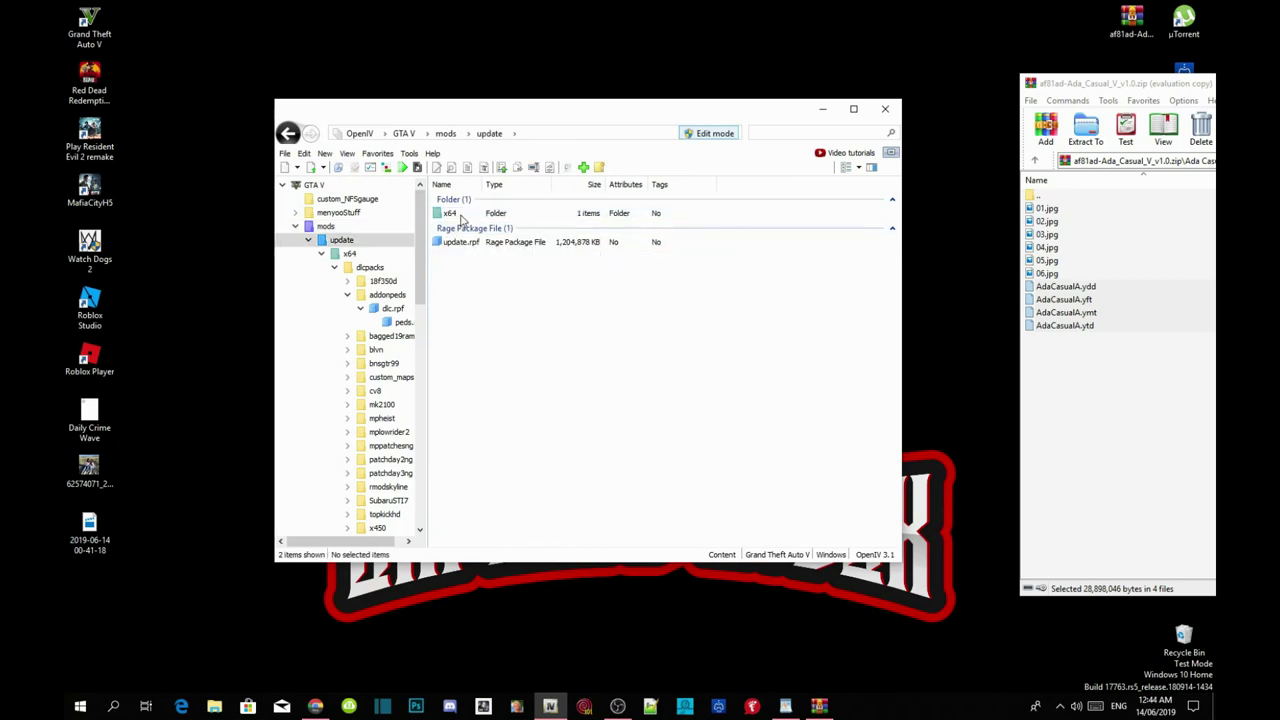
pyautogui.doubleClick(461, 216)
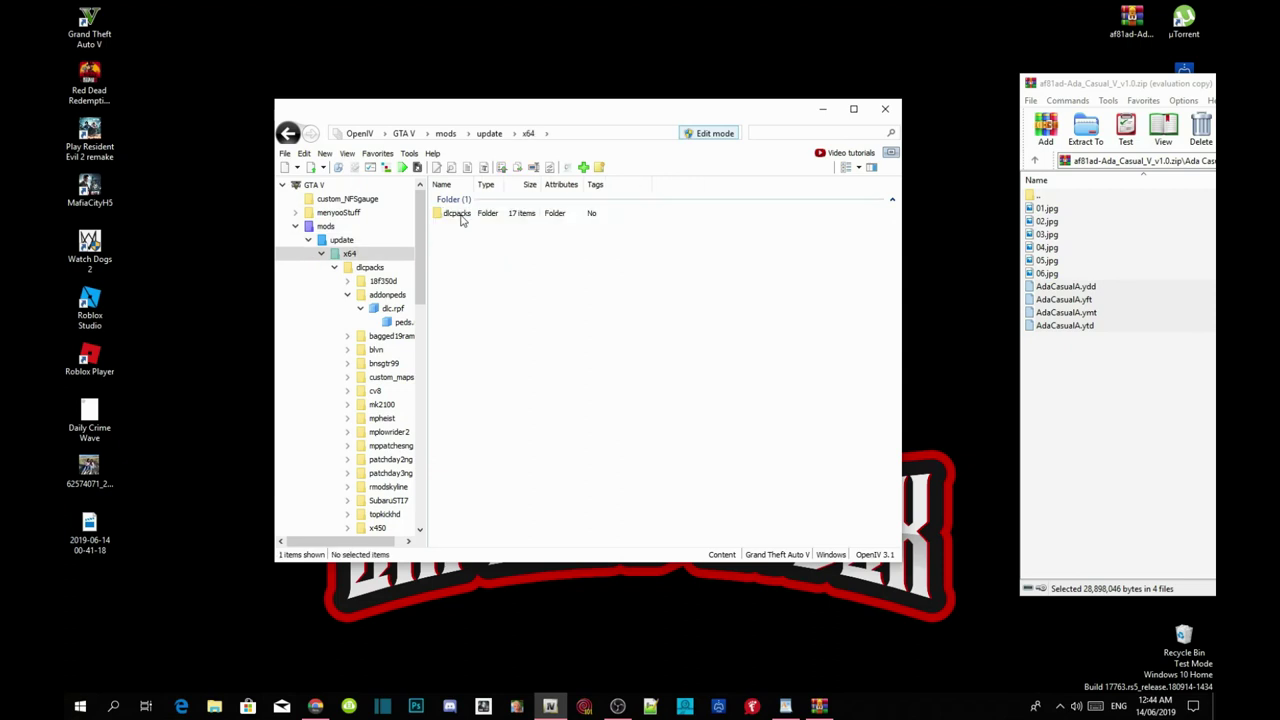
pyautogui.doubleClick(458, 214)
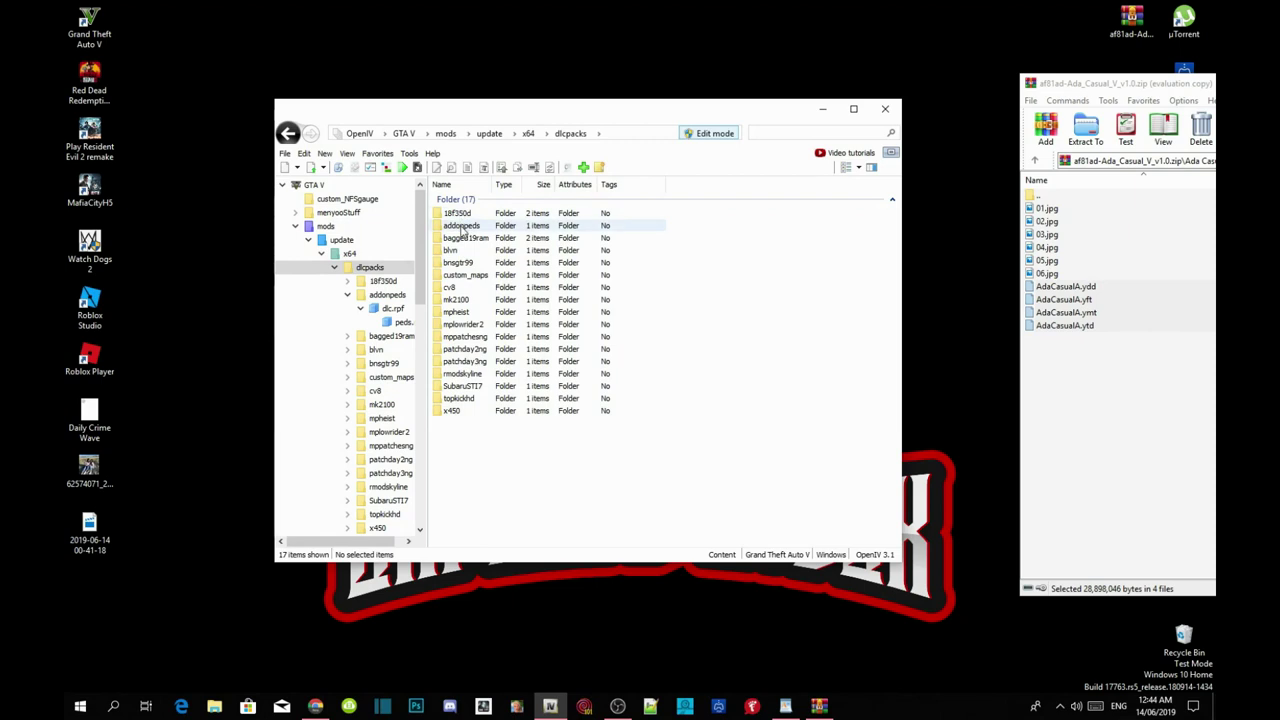
pyautogui.doubleClick(461, 229)
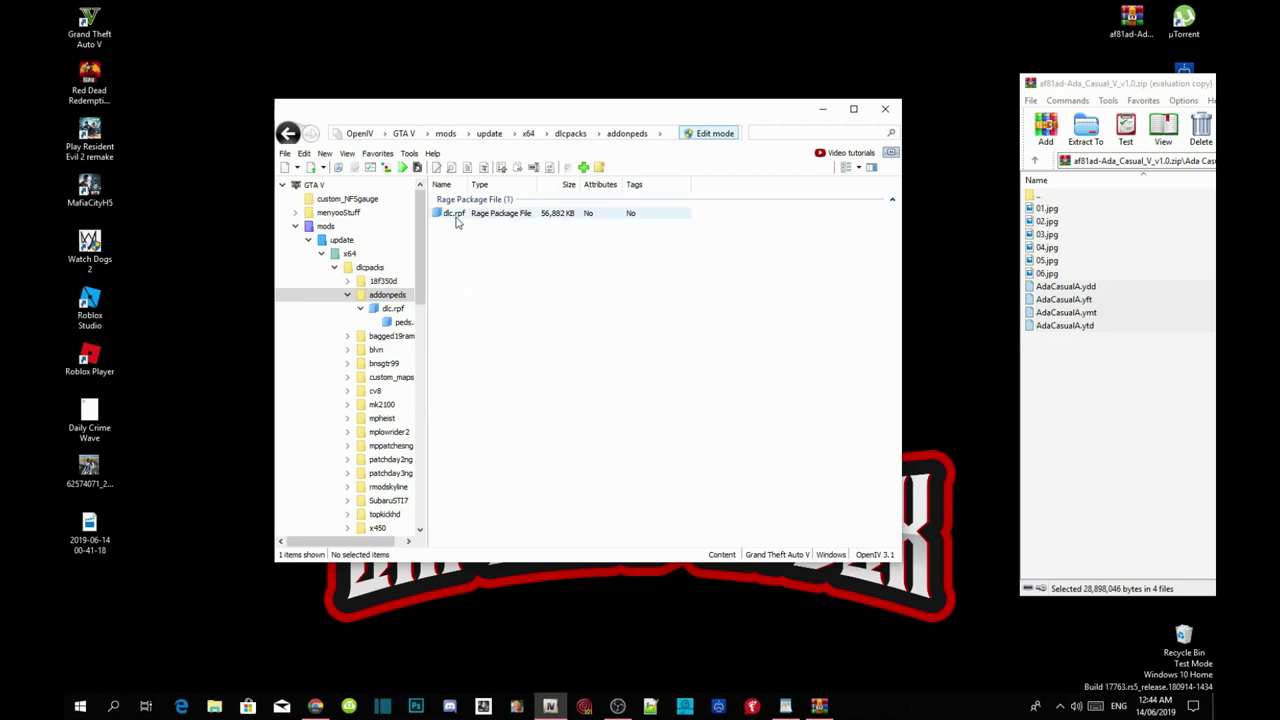
pyautogui.doubleClick(455, 215)
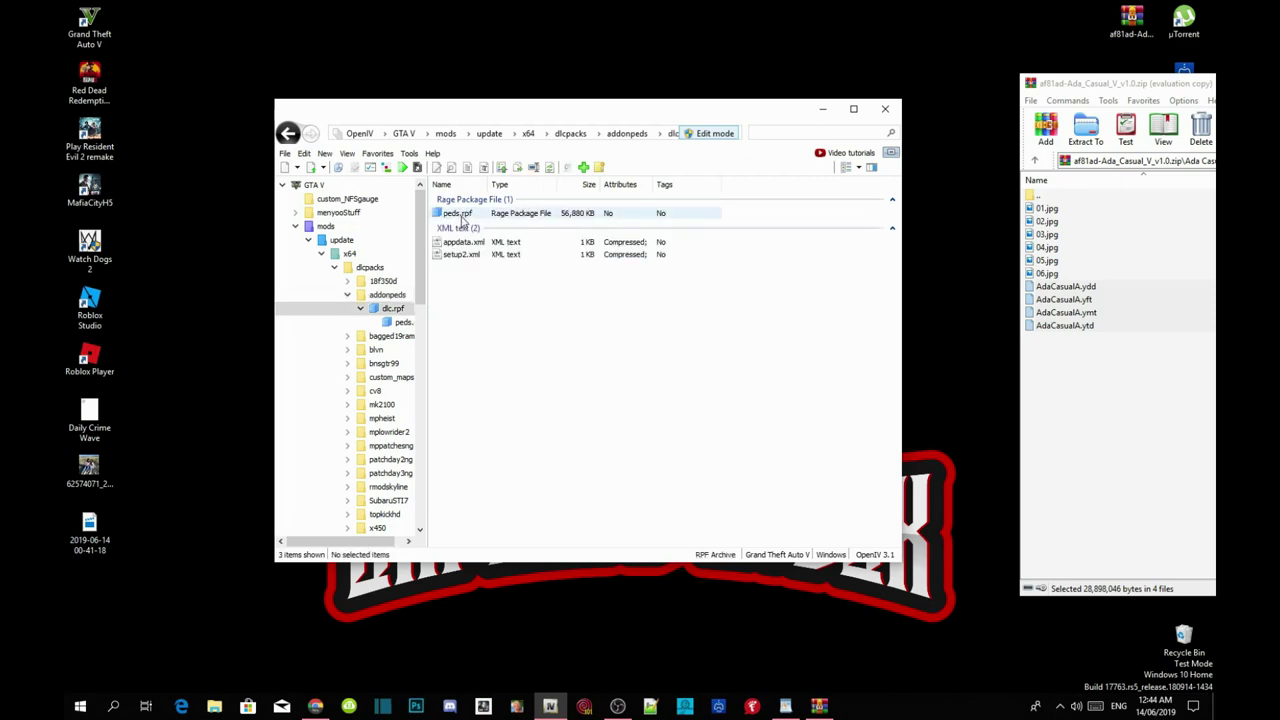
pyautogui.doubleClick(462, 218)
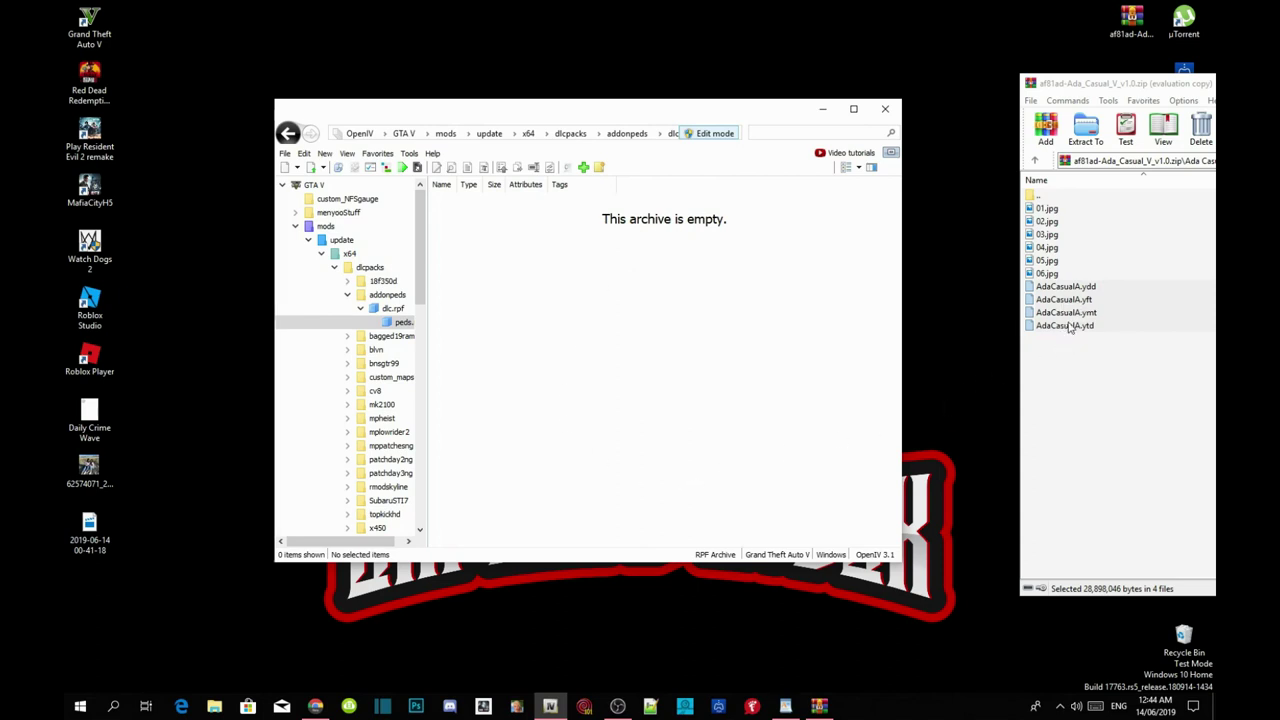
# - Copy the four AdaCasualA files, then SET B's AdaCasualB .ydd, .yft, .ymt, .ytd, into peds.rpf
pyautogui.moveTo(1087, 326); pyautogui.dragTo(599, 289)
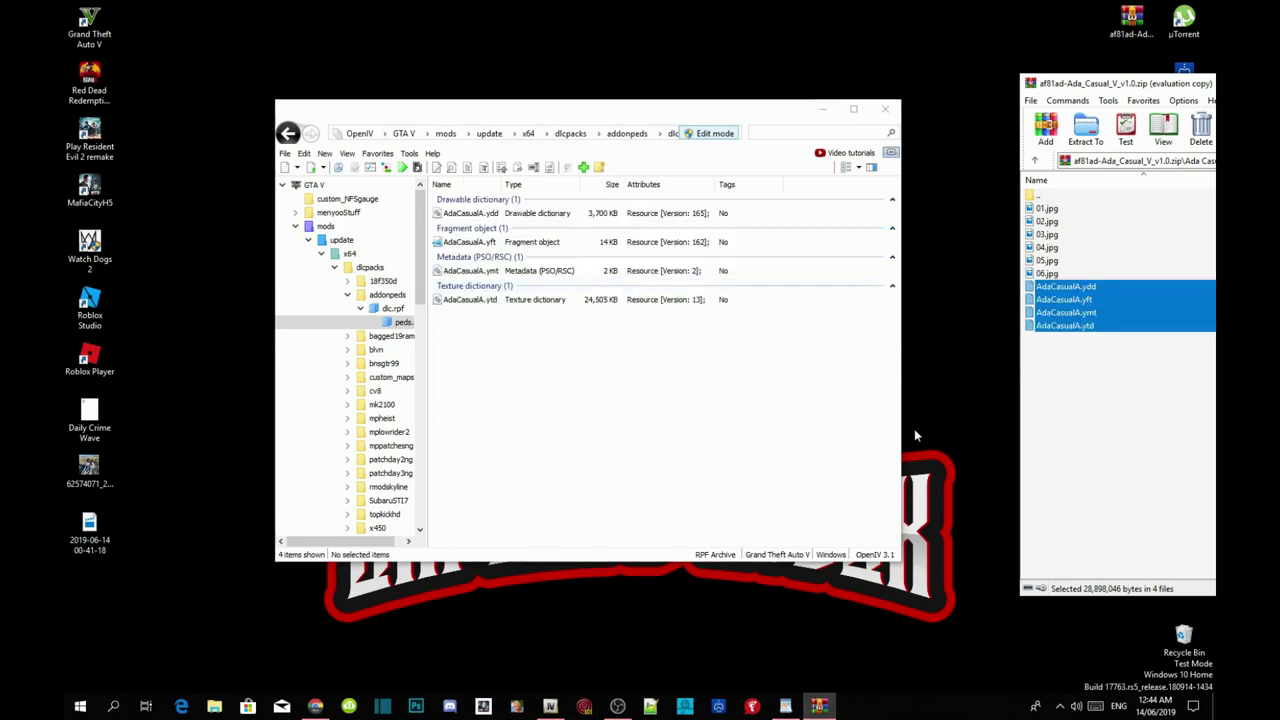
pyautogui.click(1079, 432)
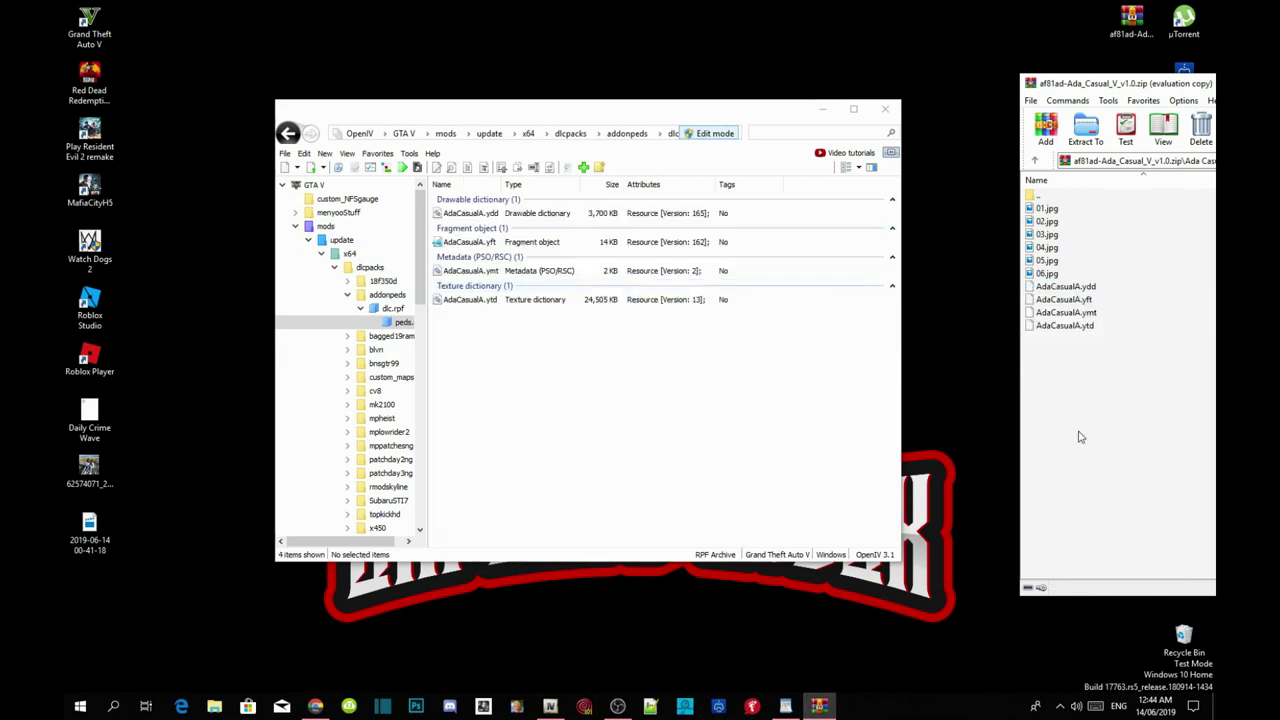
pyautogui.doubleClick(1053, 194)
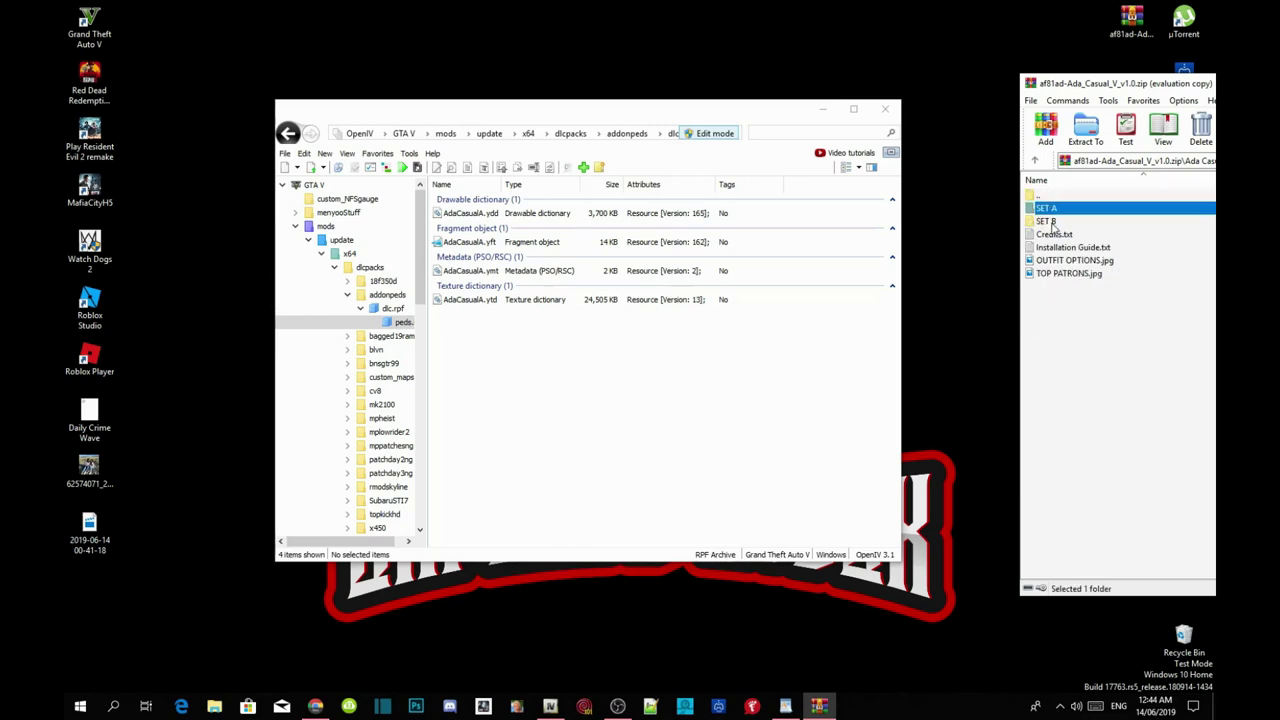
pyautogui.doubleClick(1047, 221)
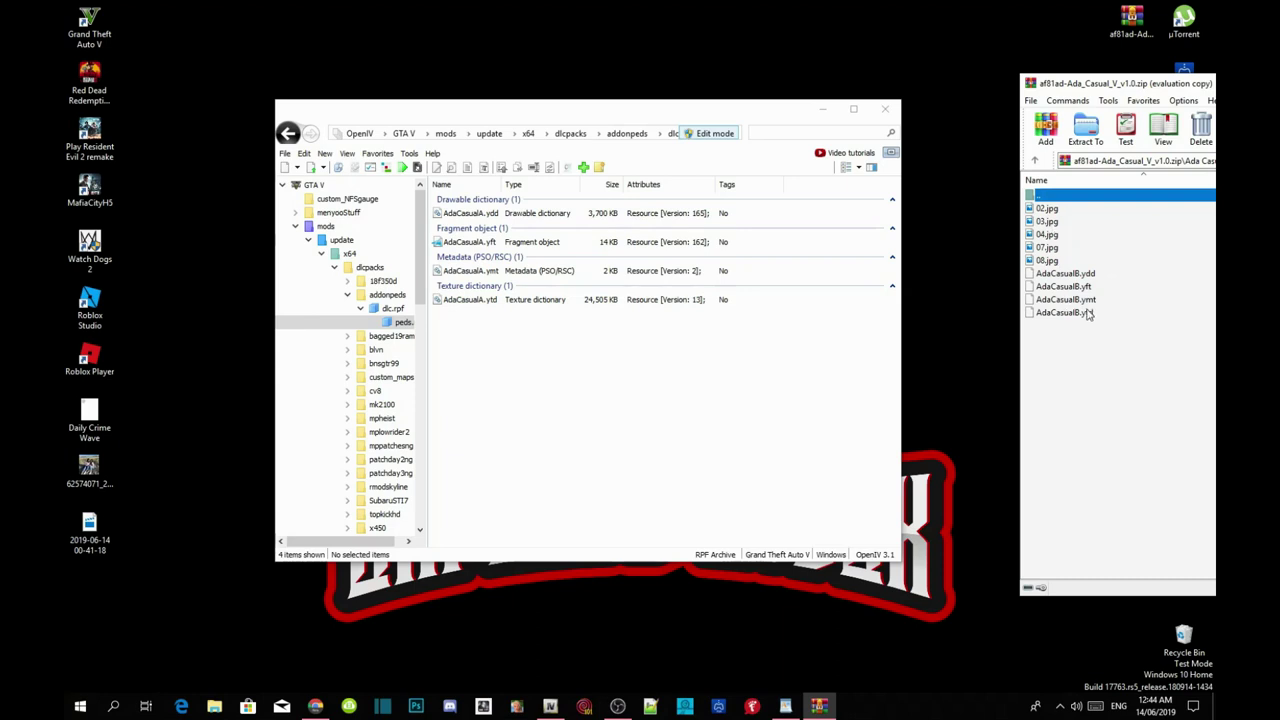
pyautogui.click(1081, 276)
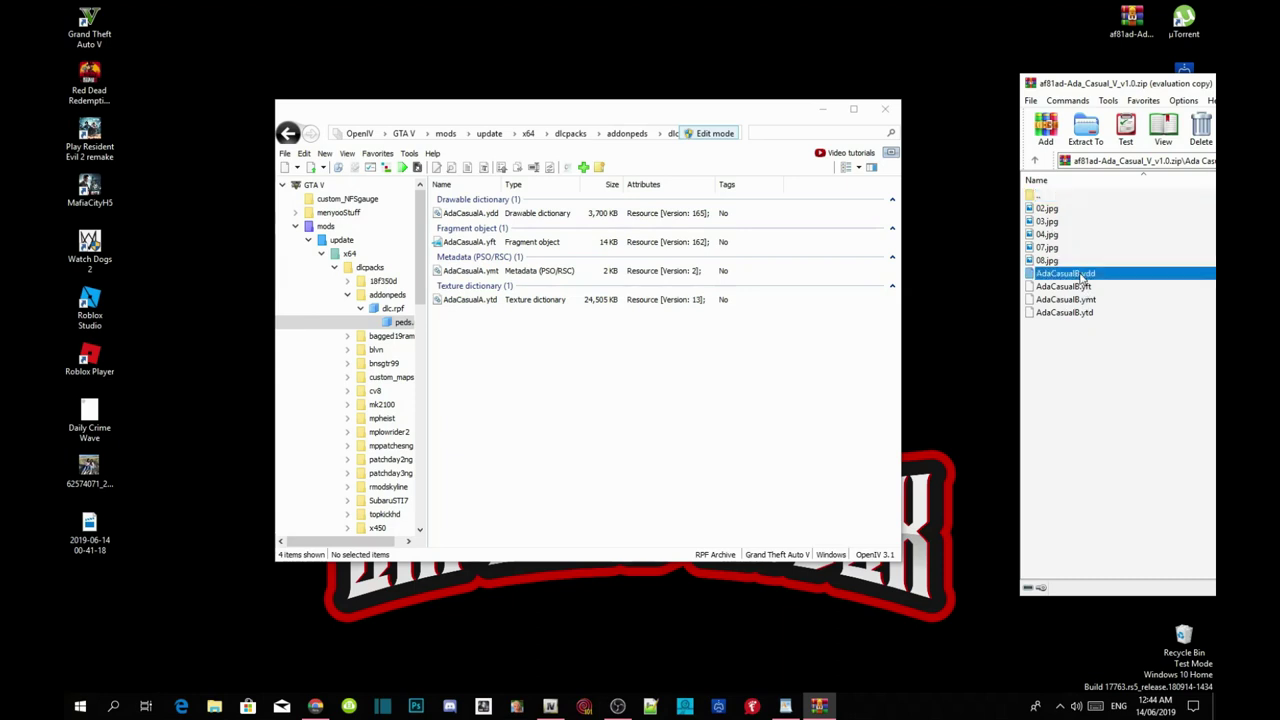
pyautogui.keyDown('shift'); pyautogui.click(1083, 288); pyautogui.keyUp('shift')
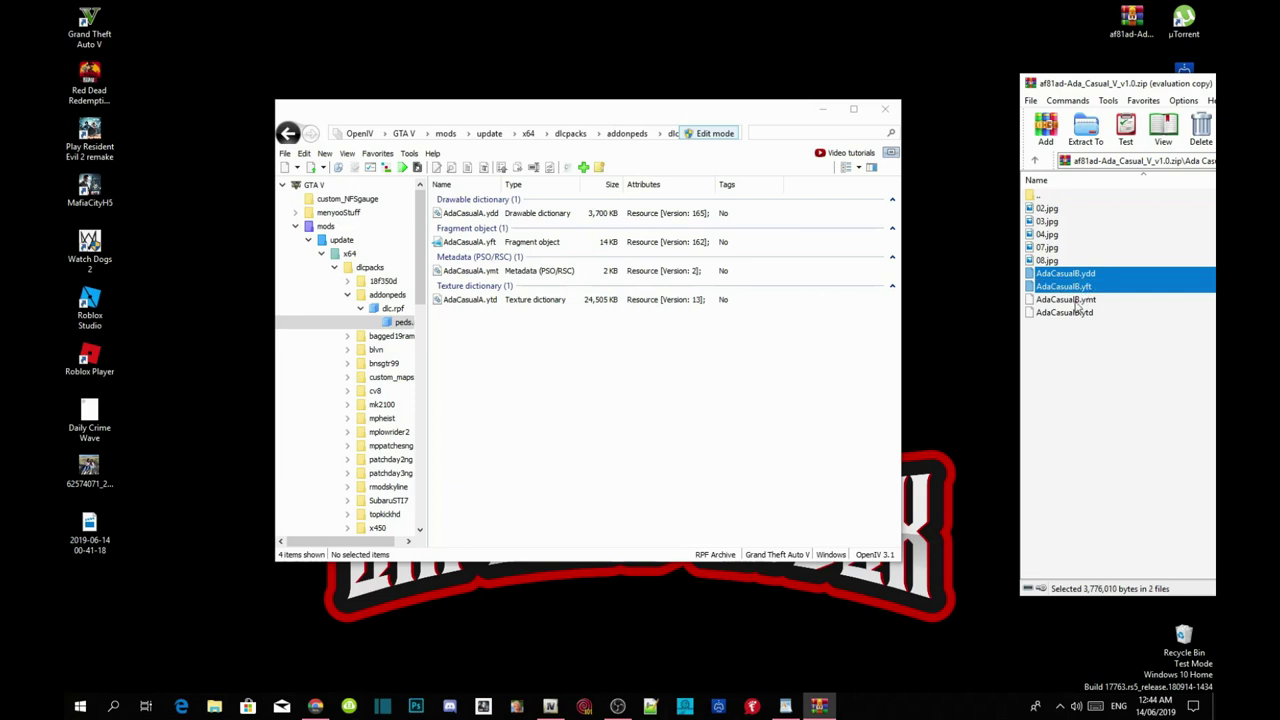
pyautogui.keyDown('shift'); pyautogui.click(1082, 303); pyautogui.keyUp('shift')
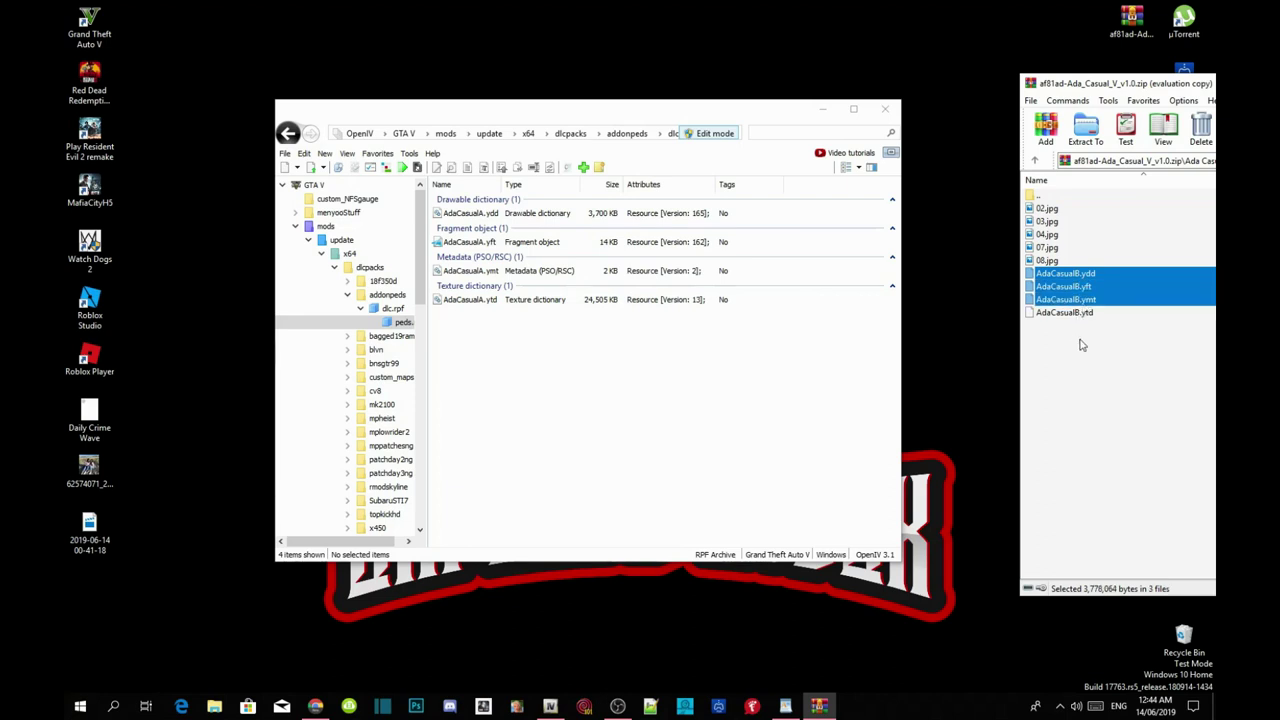
pyautogui.keyDown('shift'); pyautogui.click(1087, 314); pyautogui.keyUp('shift')
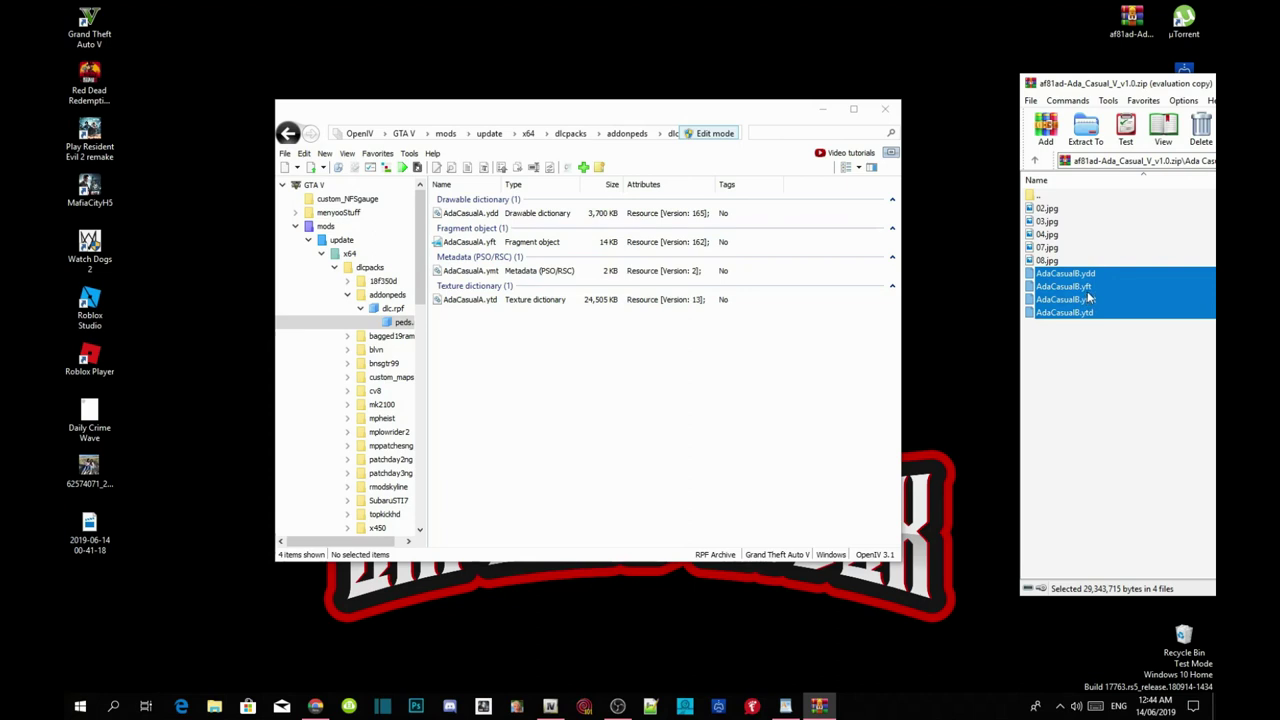
pyautogui.moveTo(1095, 295); pyautogui.dragTo(527, 362)
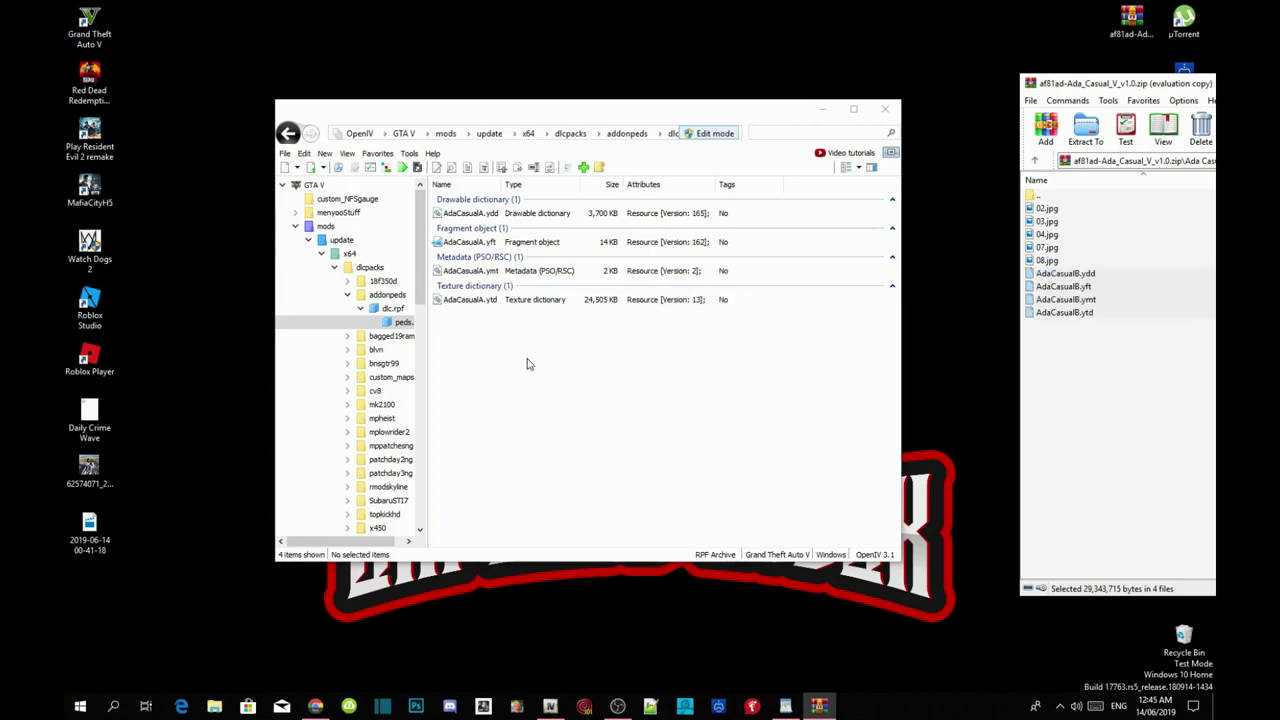
pyautogui.click(1173, 444)
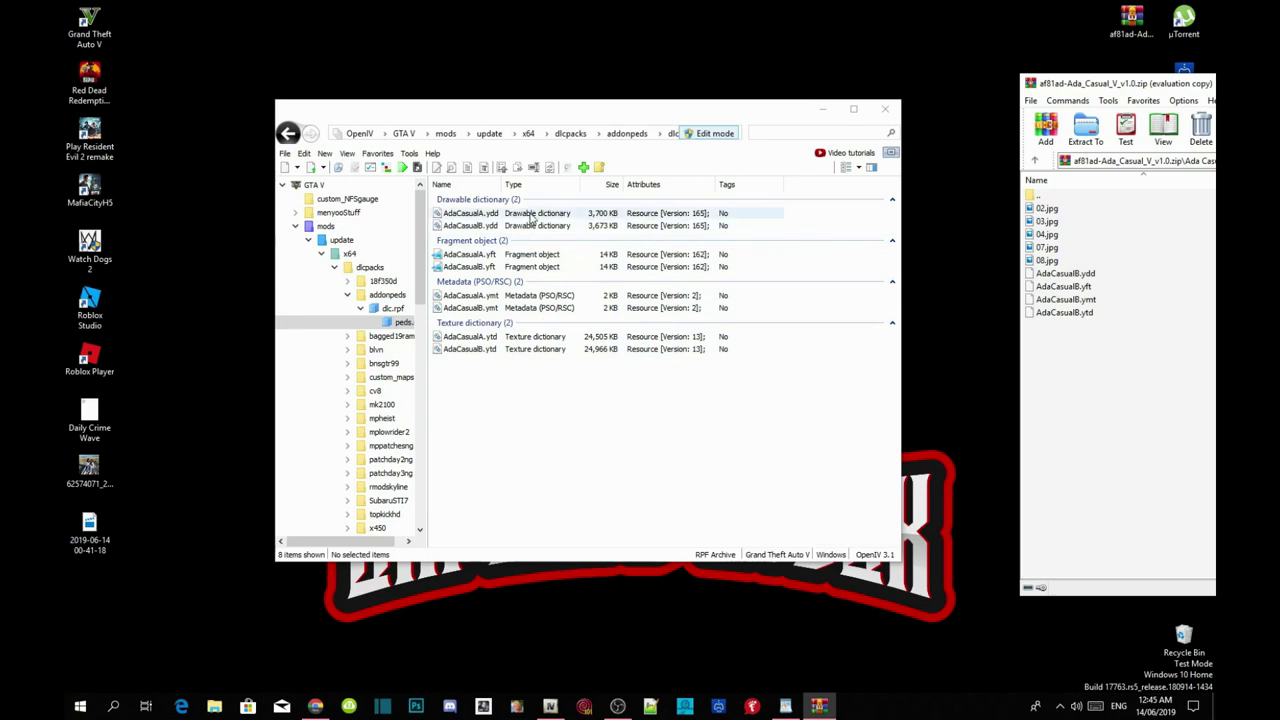
# - Copy AdaCasualA.ydd and AdaCasualB.ydd to the desktop and close the WinRAR archive window
pyautogui.moveTo(533, 219); pyautogui.dragTo(548, 24)
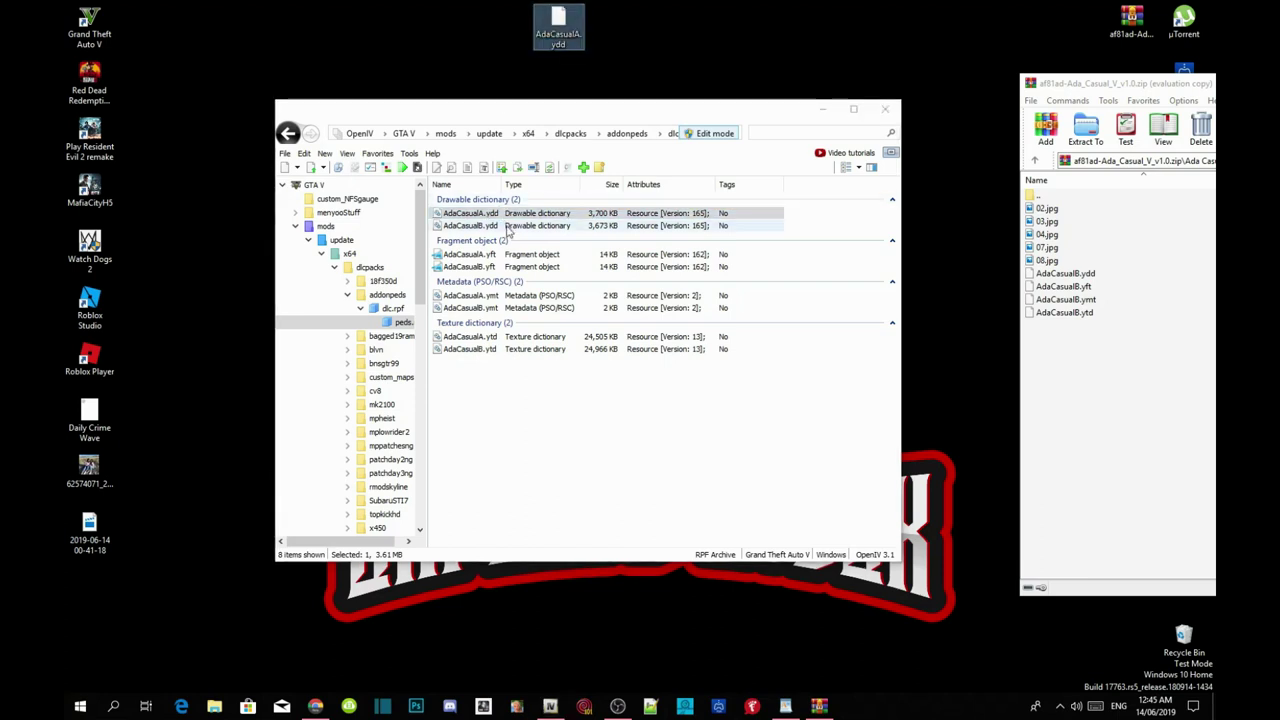
pyautogui.moveTo(510, 228); pyautogui.dragTo(625, 24)
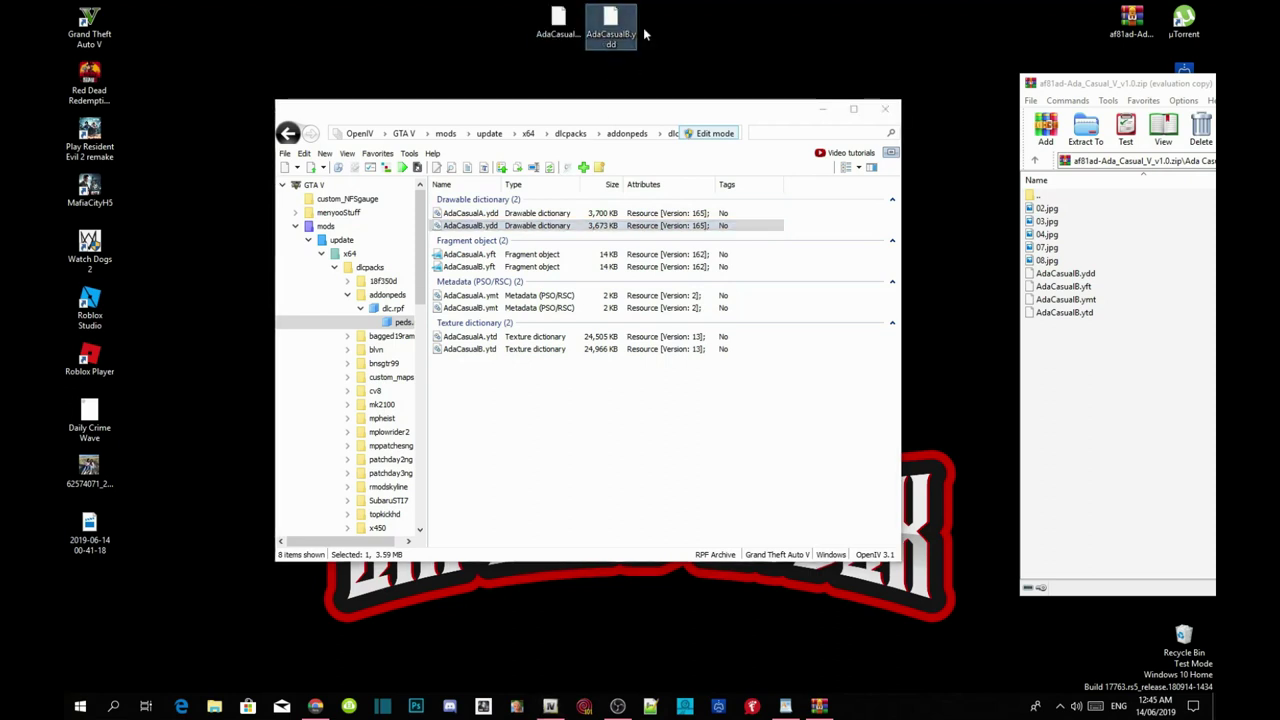
pyautogui.click(1100, 86)
pyautogui.moveTo(1100, 86); pyautogui.dragTo(932, 99)
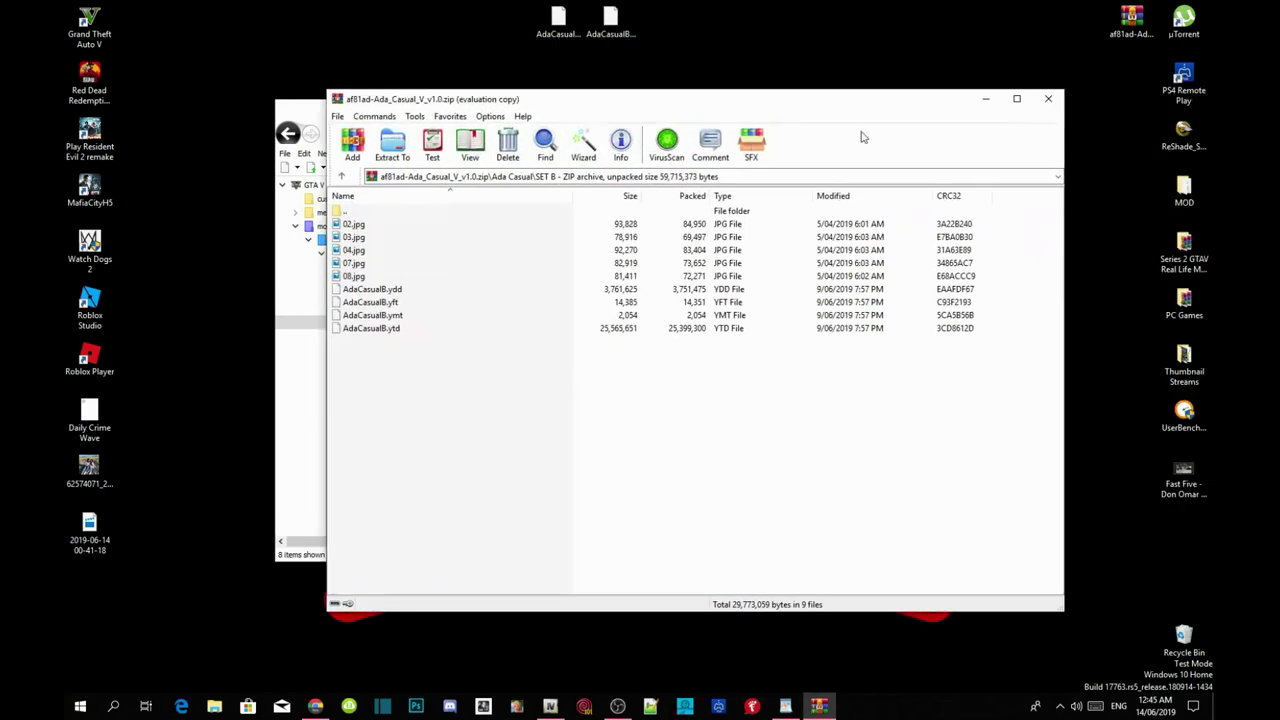
pyautogui.click(1048, 99)
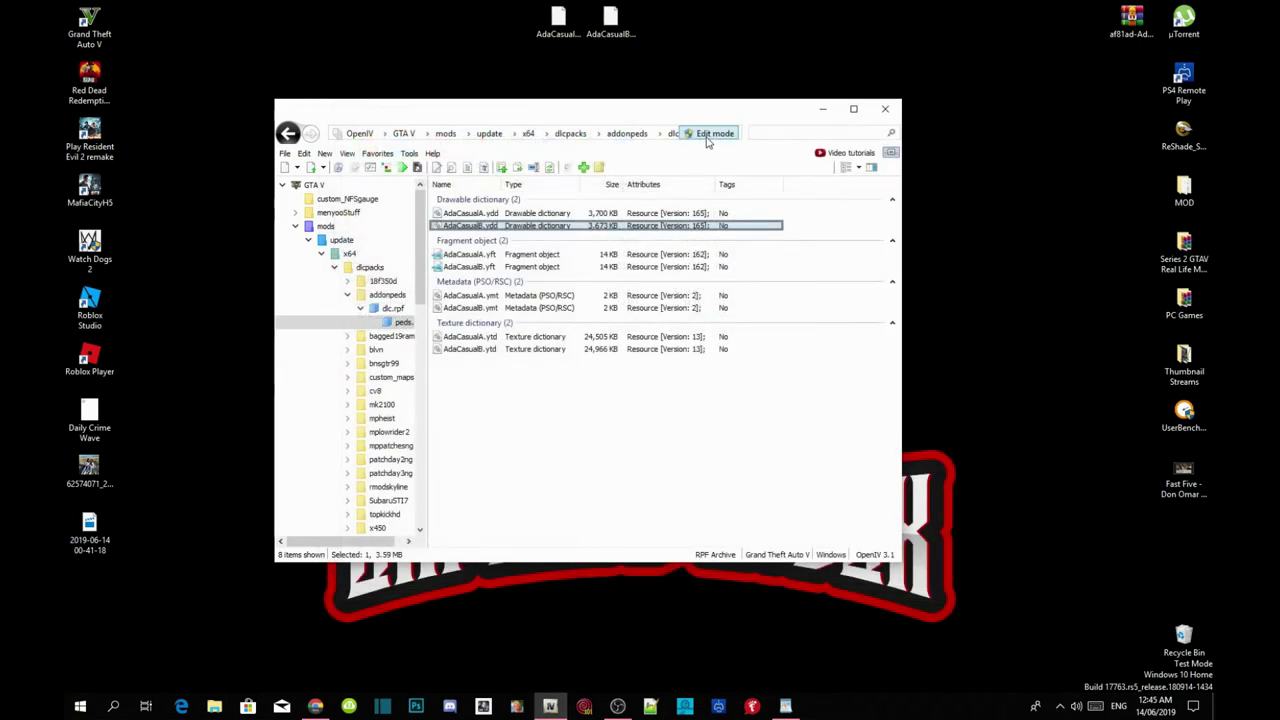
# - Turn off Edit mode, return to the GTA V root folder, and close OpenIV
pyautogui.click(707, 142)
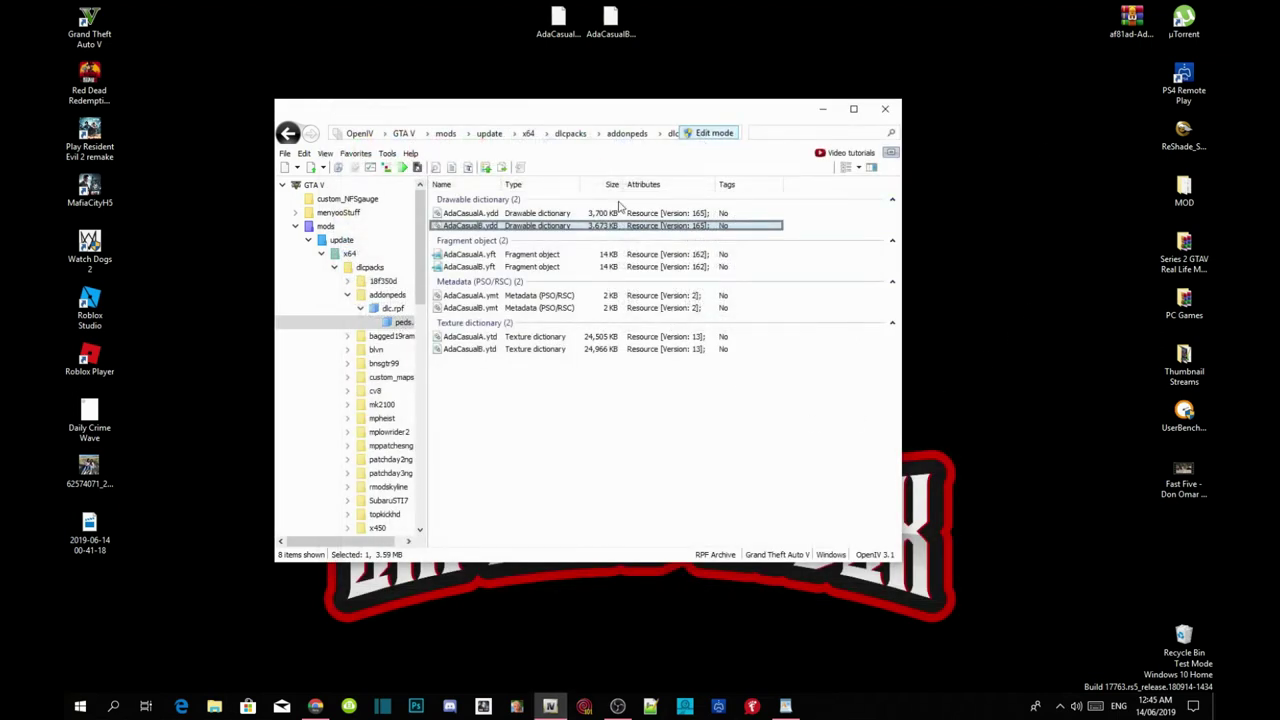
pyautogui.click(403, 132)
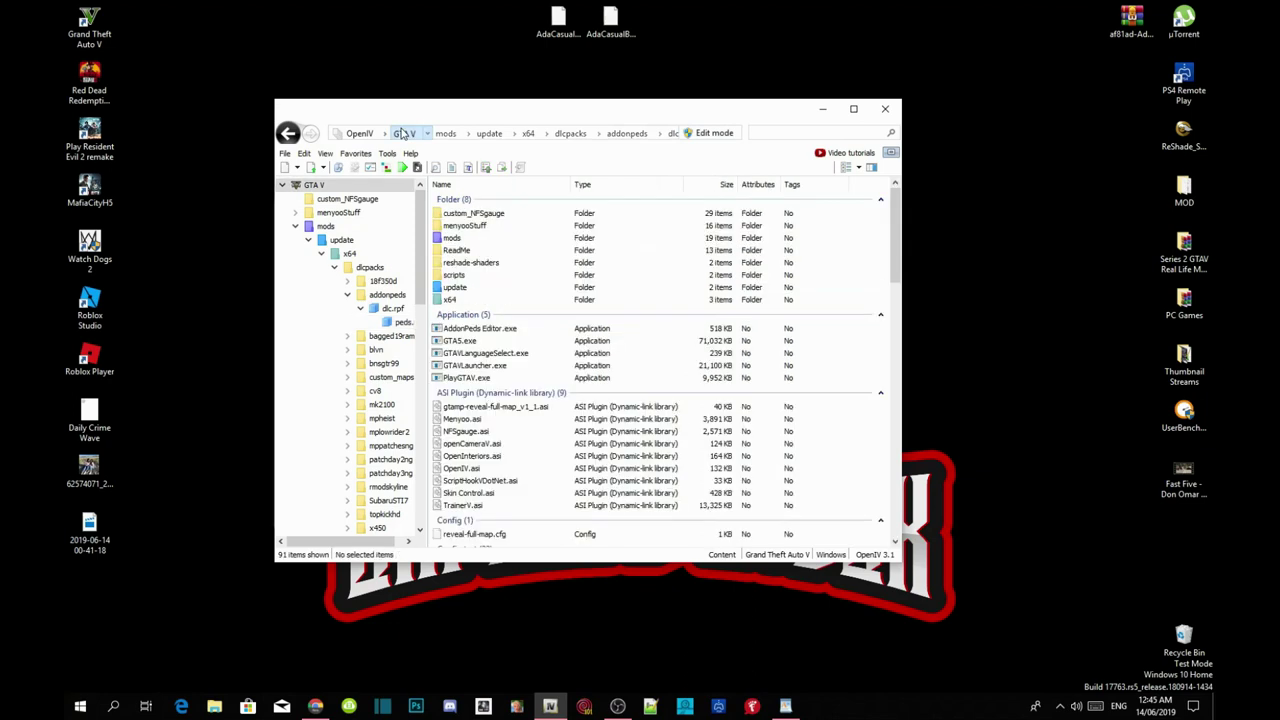
pyautogui.click(885, 110)
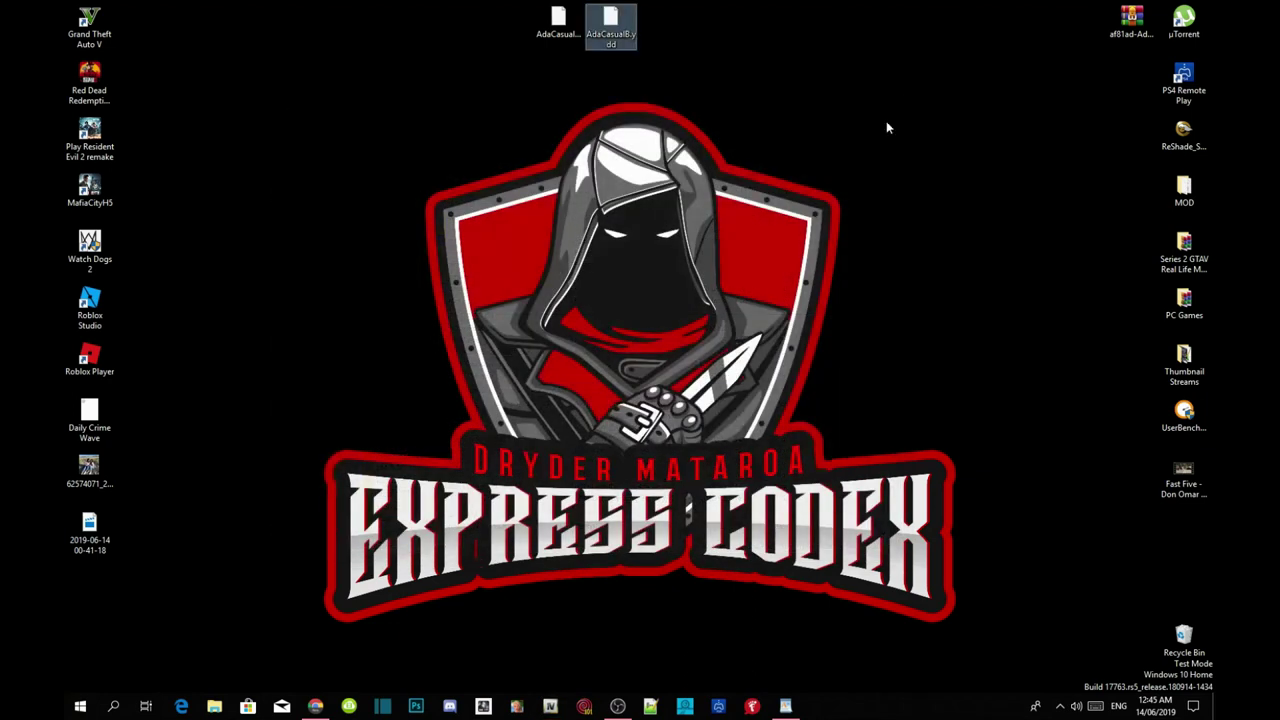
pyautogui.click(552, 30)
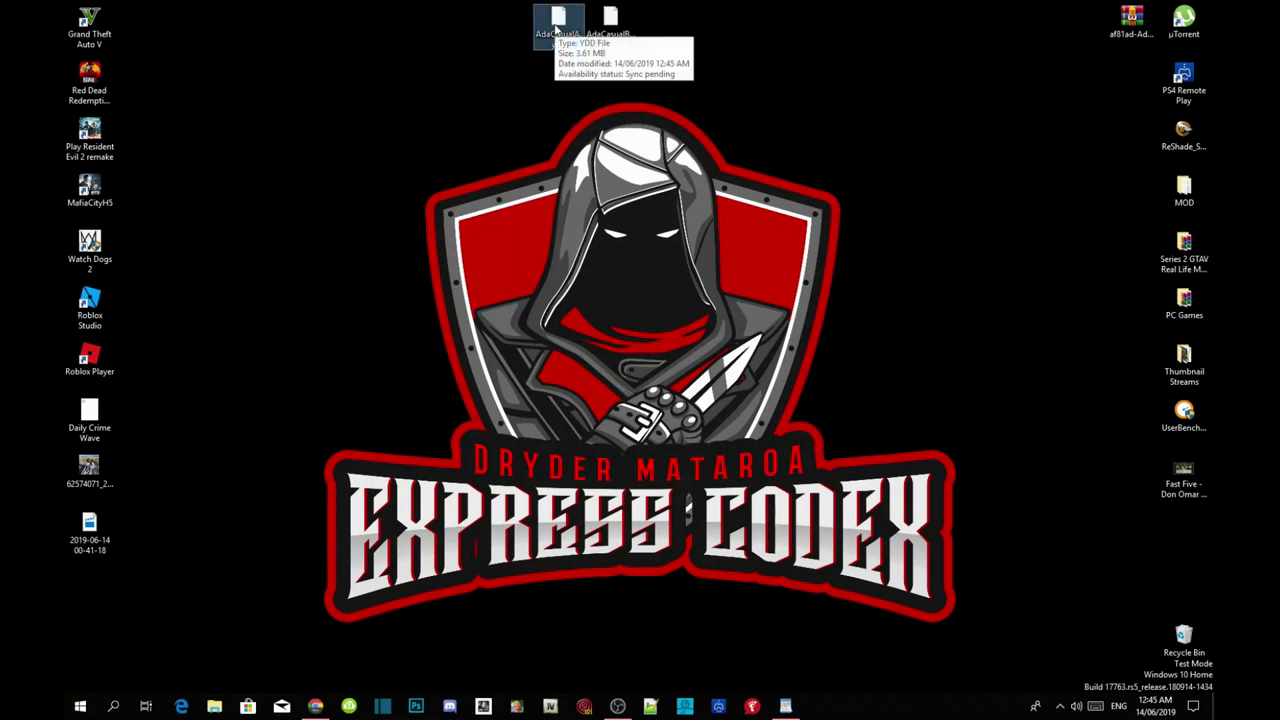
pyautogui.rightClick(552, 30)
pyautogui.click(593, 280)
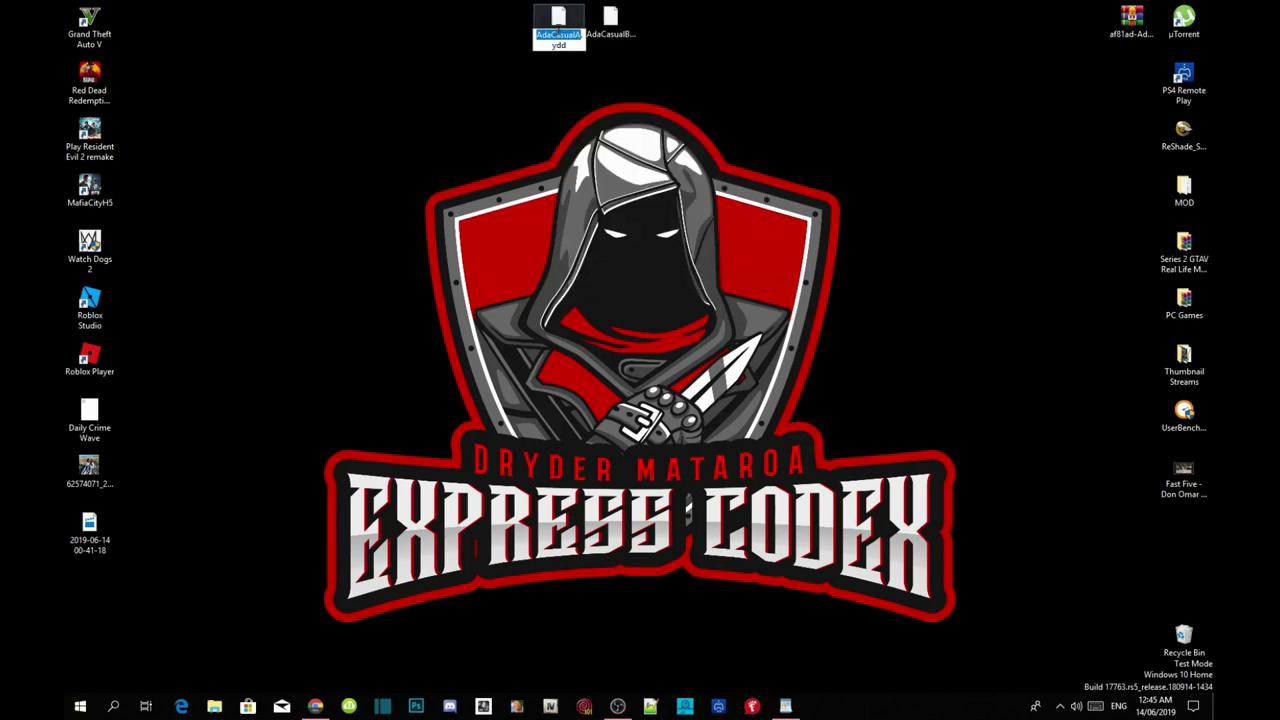
pyautogui.rightClick(560, 32)
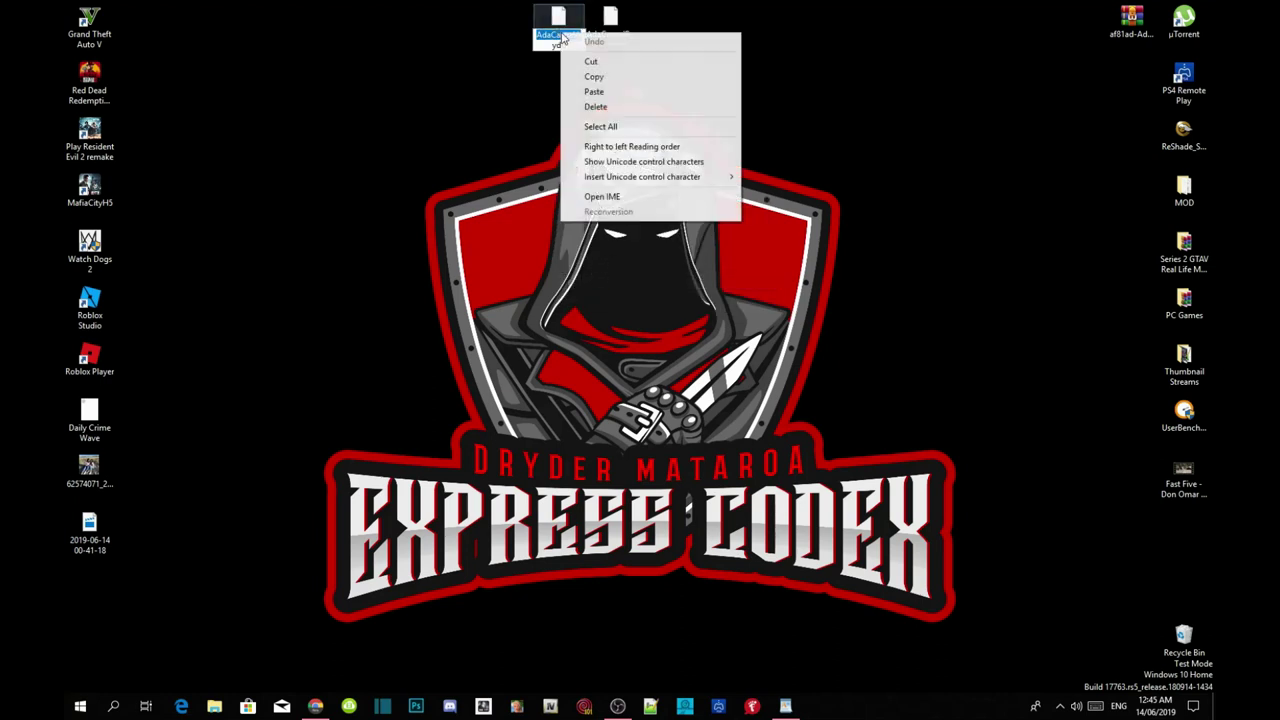
pyautogui.click(600, 80)
pyautogui.press('Return')
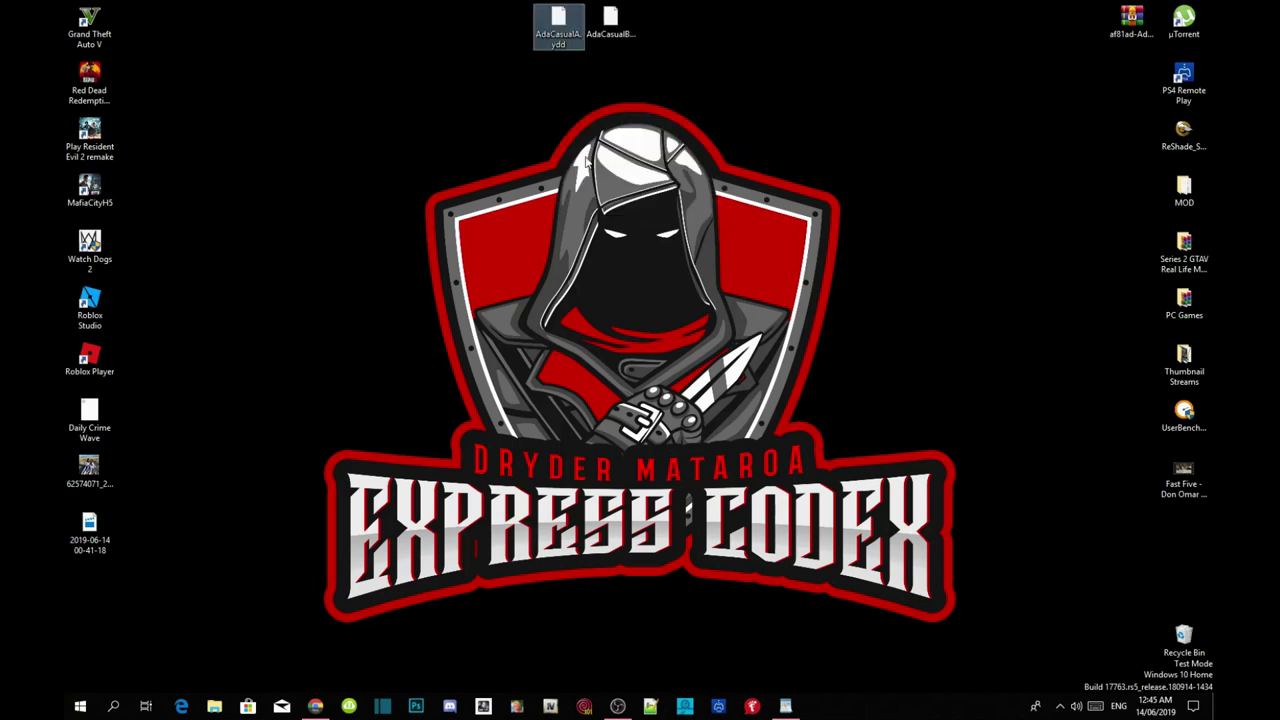
# - Open the Grand Theft Auto V install folder from its shortcut and show AddonPeds Editor's context menu
pyautogui.rightClick(85, 32)
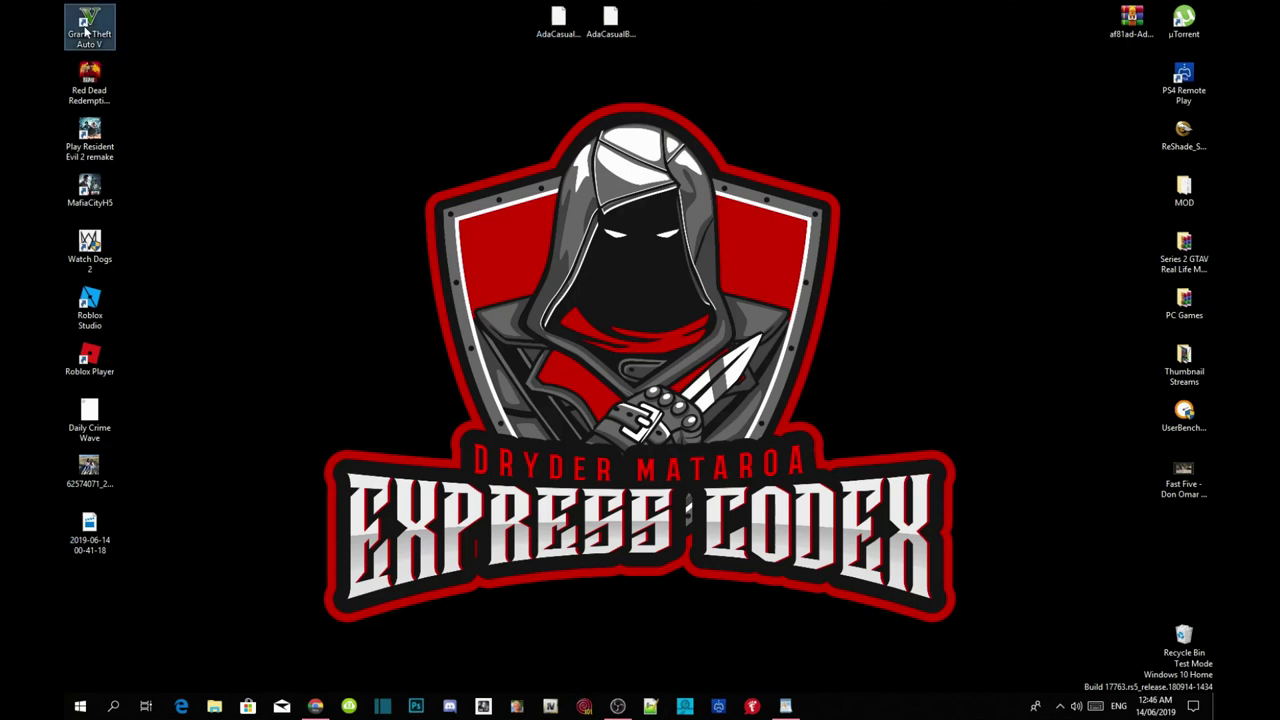
pyautogui.click(168, 53)
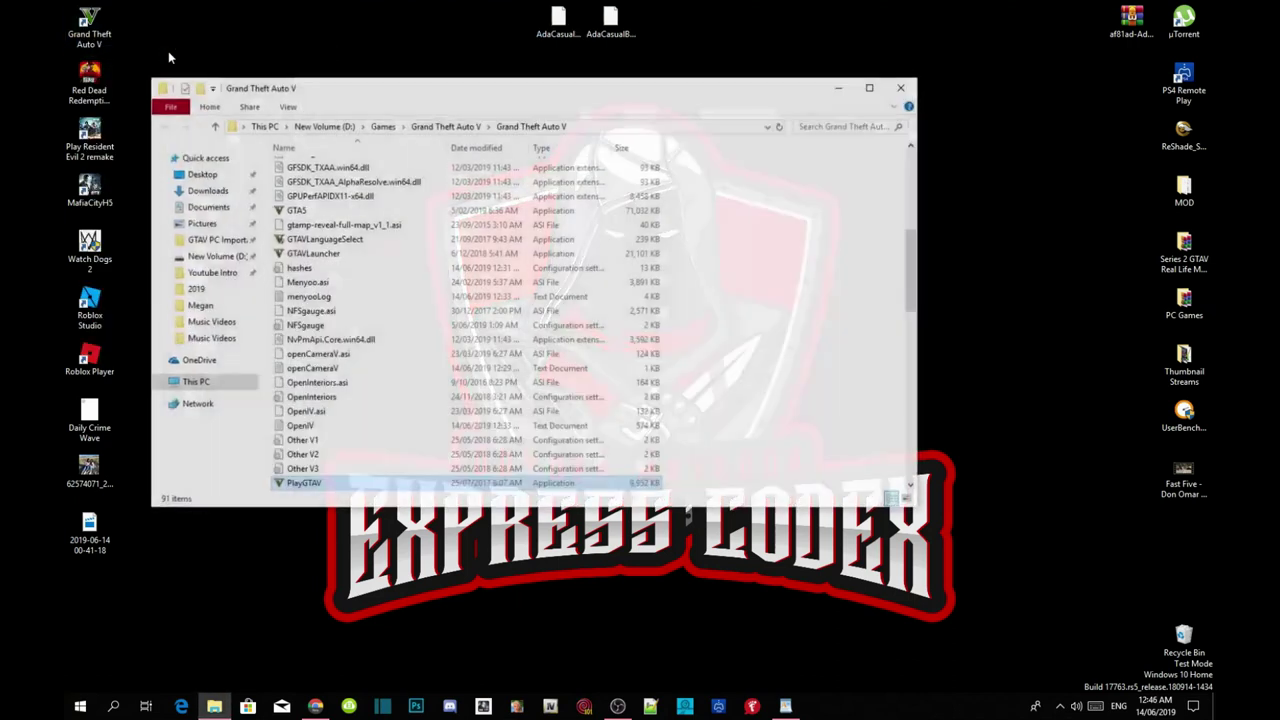
pyautogui.scroll(3, 849, 376)
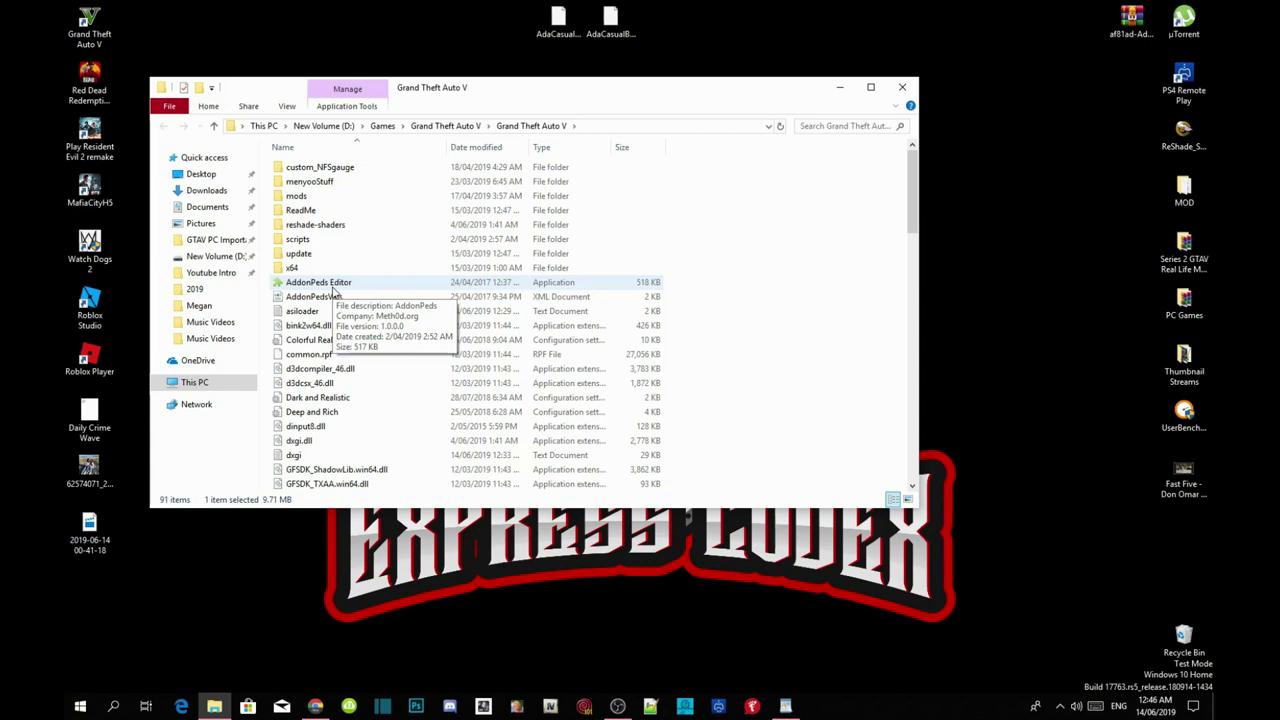
pyautogui.rightClick(337, 287)
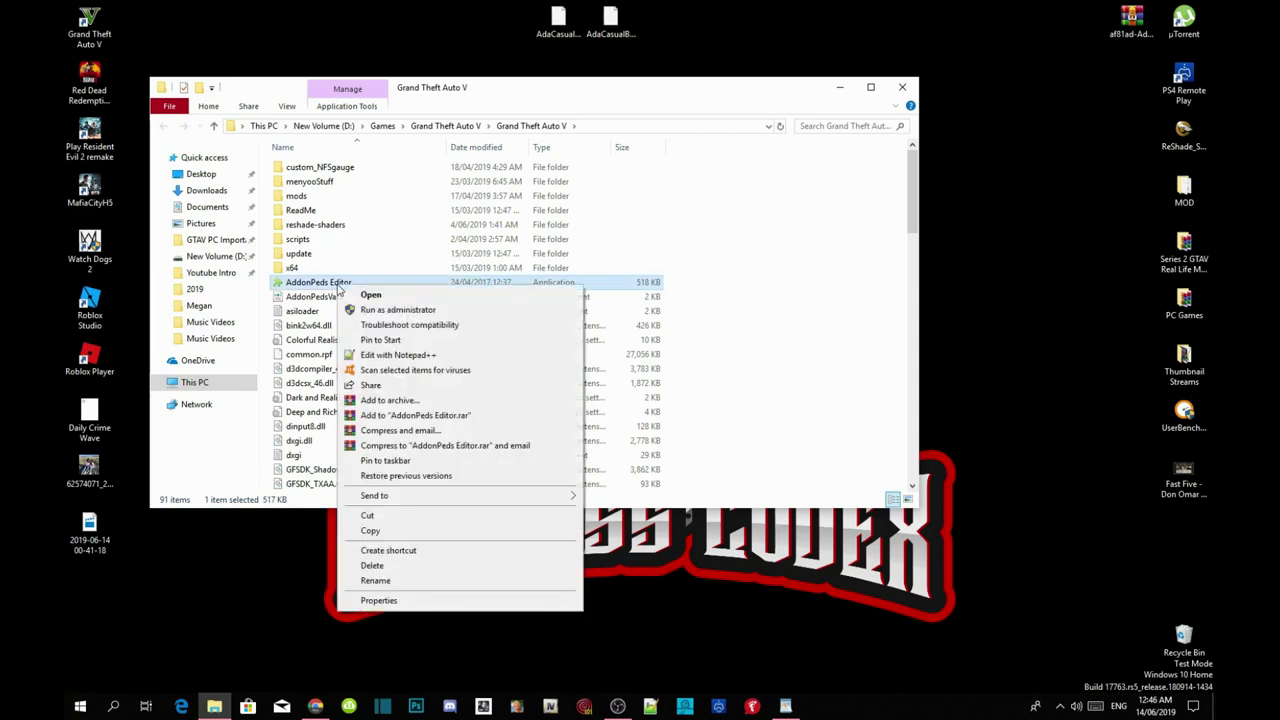